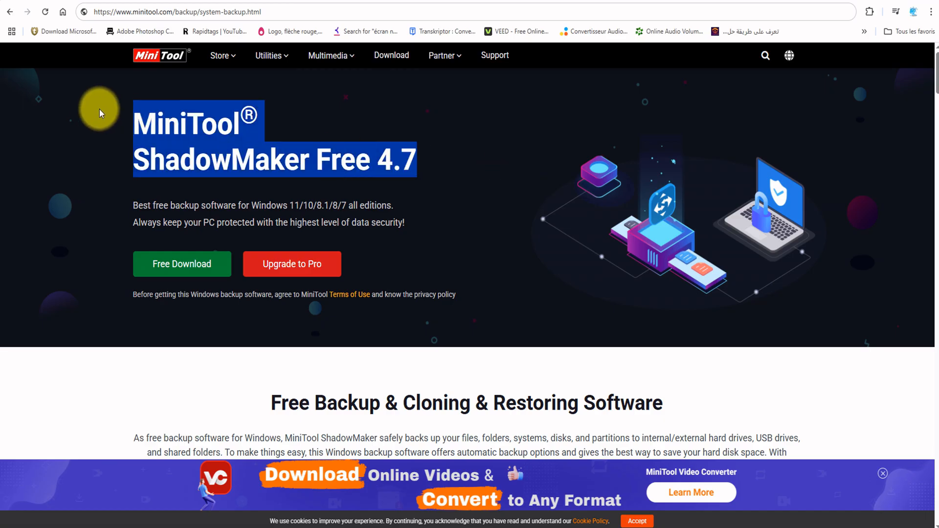
{"action": "left_click", "coordinate": [79, 134]}
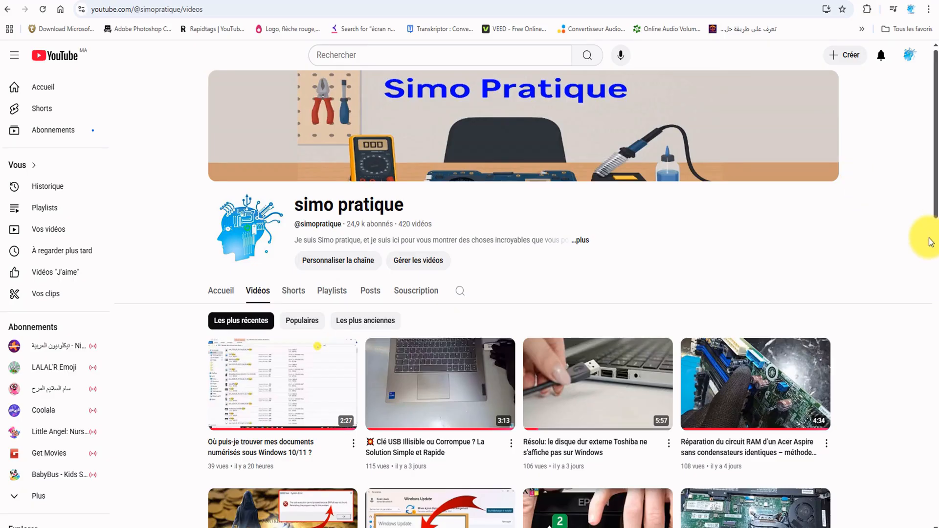
{"action": "scroll", "coordinate": [906, 278], "scroll_direction": "down", "scroll_amount": 2}
{"action": "scroll", "coordinate": [906, 278], "scroll_direction": "down", "scroll_amount": 8}
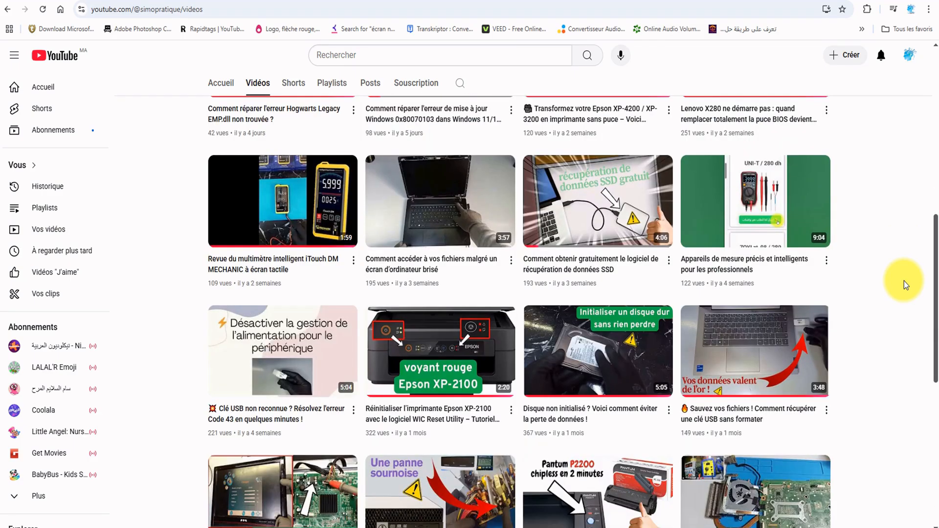
{"action": "scroll", "coordinate": [904, 281], "scroll_direction": "down", "scroll_amount": 8}
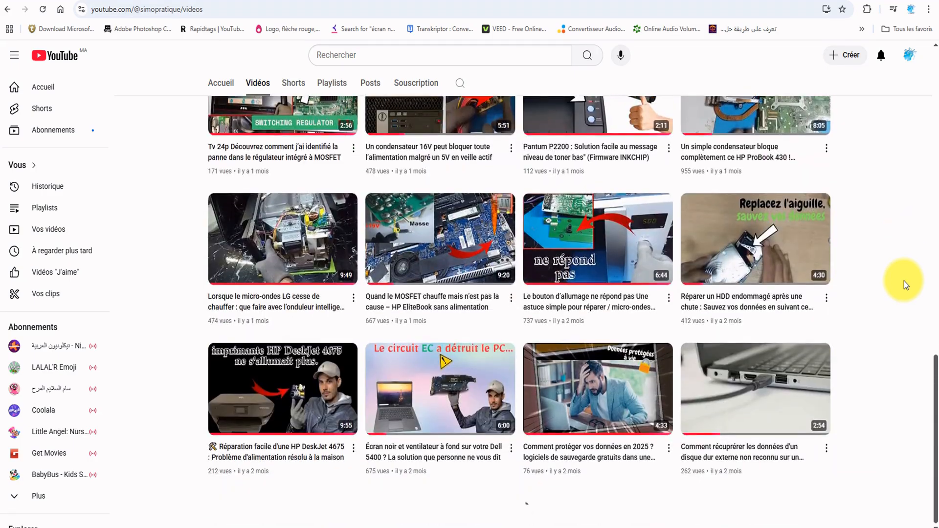
{"action": "scroll", "coordinate": [904, 281], "scroll_direction": "down", "scroll_amount": 4}
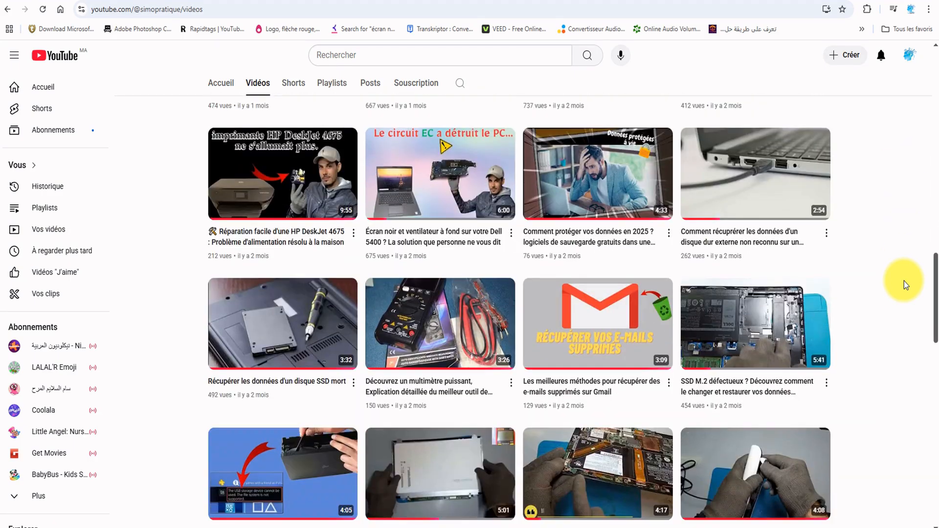
{"action": "scroll", "coordinate": [904, 281], "scroll_direction": "down", "scroll_amount": 3}
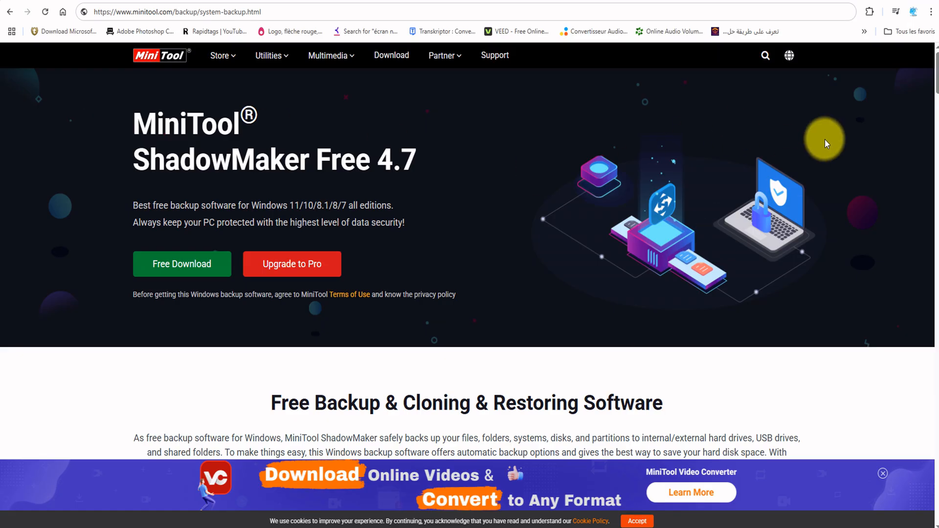
- Review the MiniTool ShadowMaker Free product page, covering the product overview and the news in version 4.7
{"action": "left_click_drag", "start_coordinate": [482, 155], "coordinate": [53, 130]}
{"action": "left_click", "coordinate": [53, 131]}
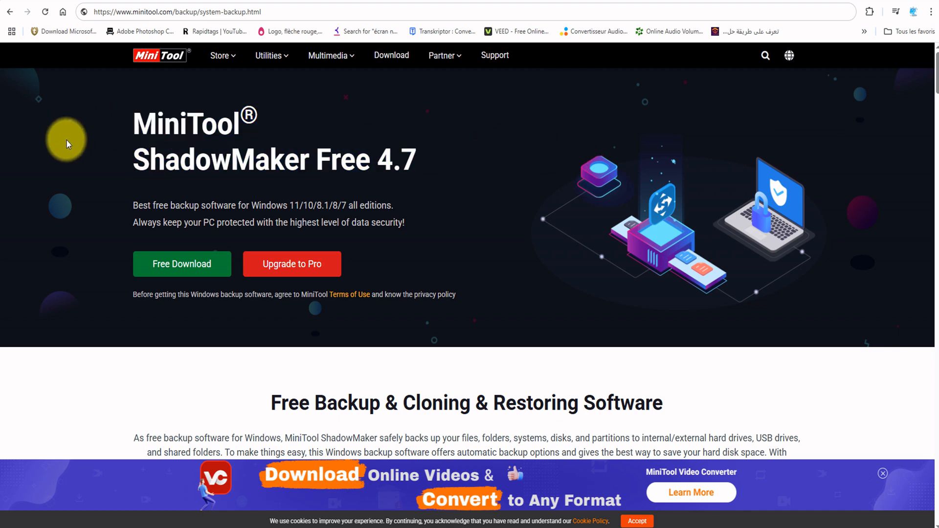
{"action": "scroll", "coordinate": [49, 168], "scroll_direction": "down", "scroll_amount": 2}
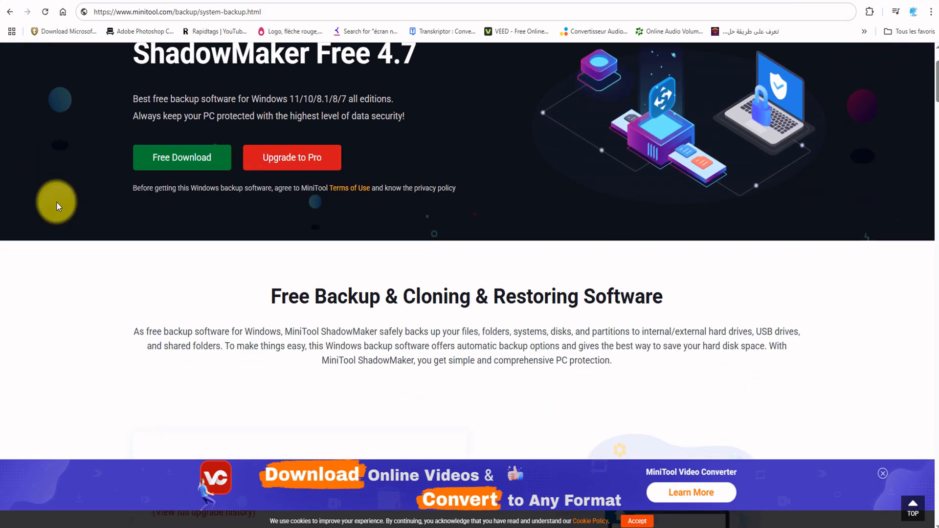
{"action": "scroll", "coordinate": [39, 201], "scroll_direction": "up", "scroll_amount": 1}
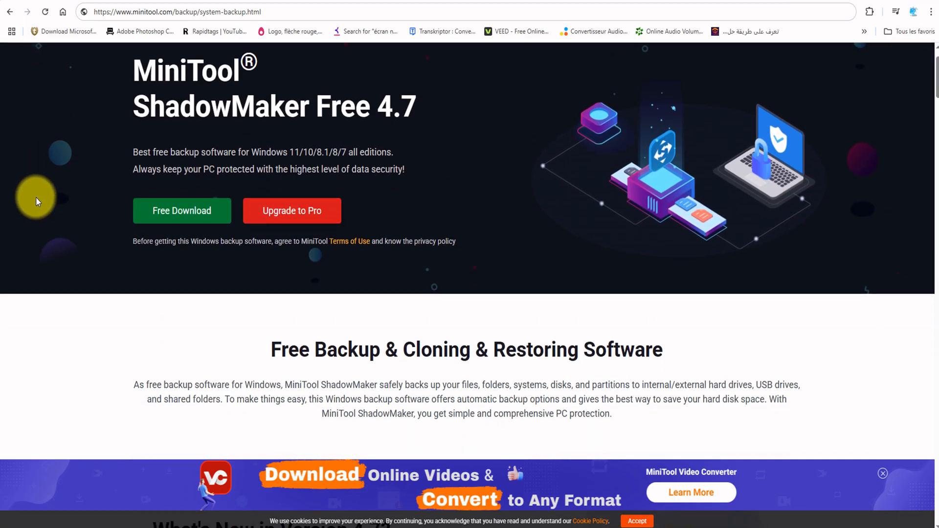
{"action": "scroll", "coordinate": [36, 198], "scroll_direction": "down", "scroll_amount": 1}
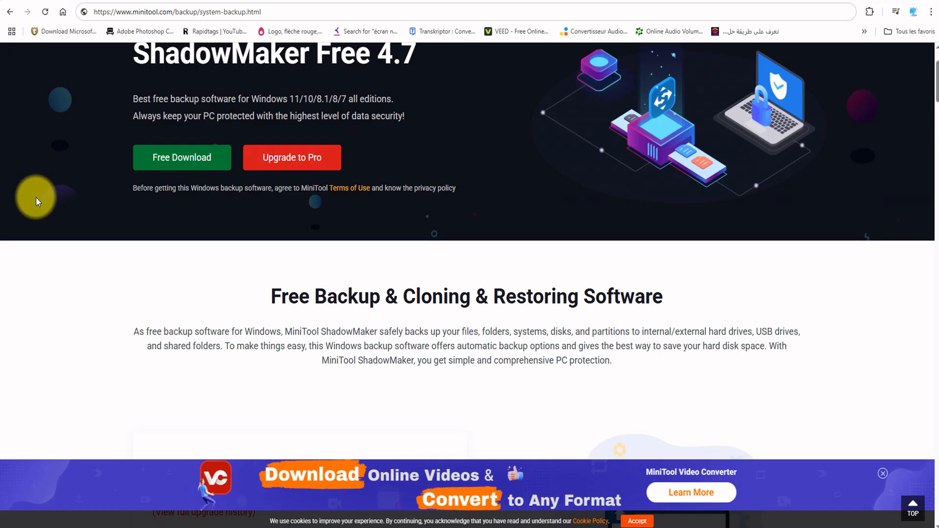
{"action": "scroll", "coordinate": [36, 197], "scroll_direction": "down", "scroll_amount": 5}
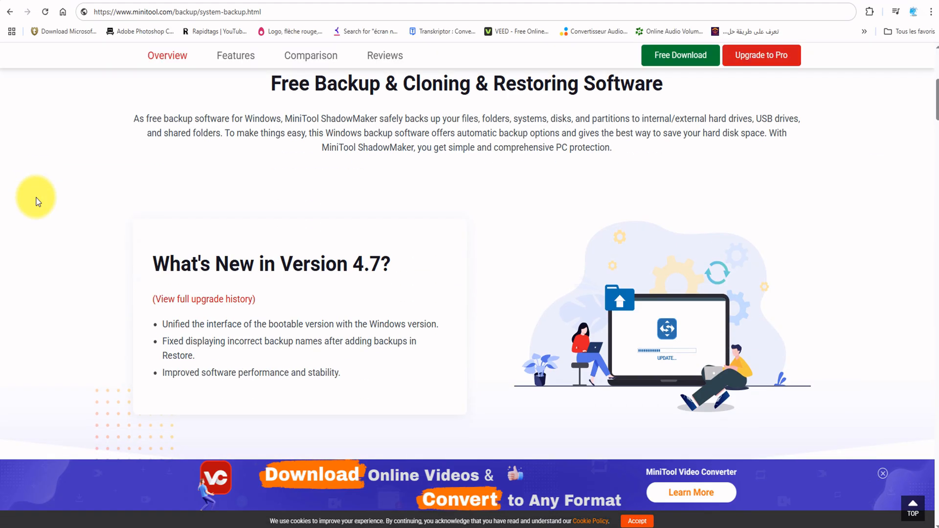
{"action": "scroll", "coordinate": [38, 202], "scroll_direction": "down", "scroll_amount": 5}
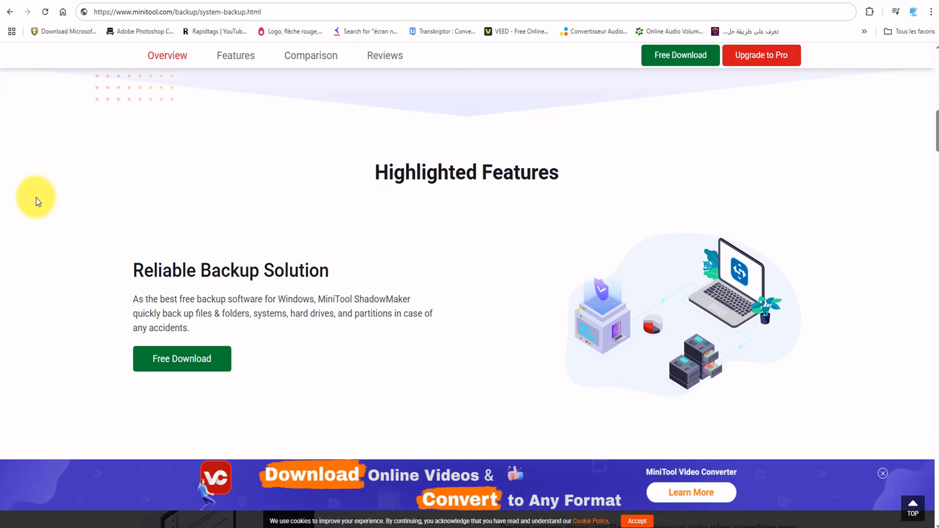
- Read through the highlighted features on the ShadowMaker page, including backup, system restore, automatic file sync and disk clone
{"action": "scroll", "coordinate": [38, 202], "scroll_direction": "down", "scroll_amount": 3}
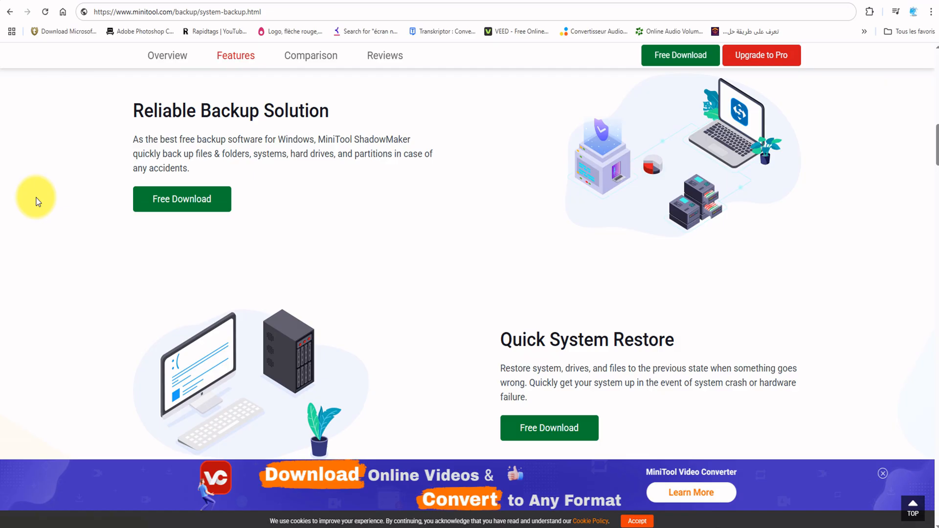
{"action": "scroll", "coordinate": [39, 201], "scroll_direction": "up", "scroll_amount": 4}
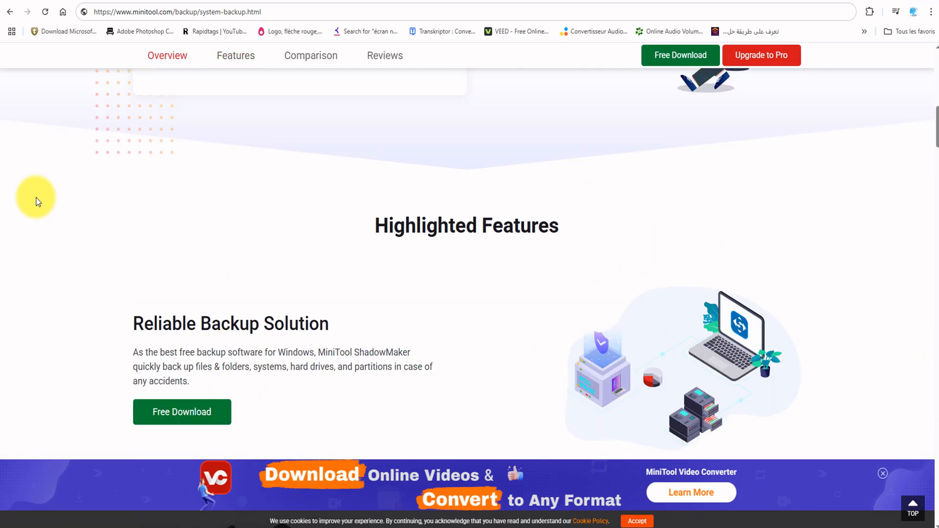
{"action": "scroll", "coordinate": [38, 201], "scroll_direction": "down", "scroll_amount": 4}
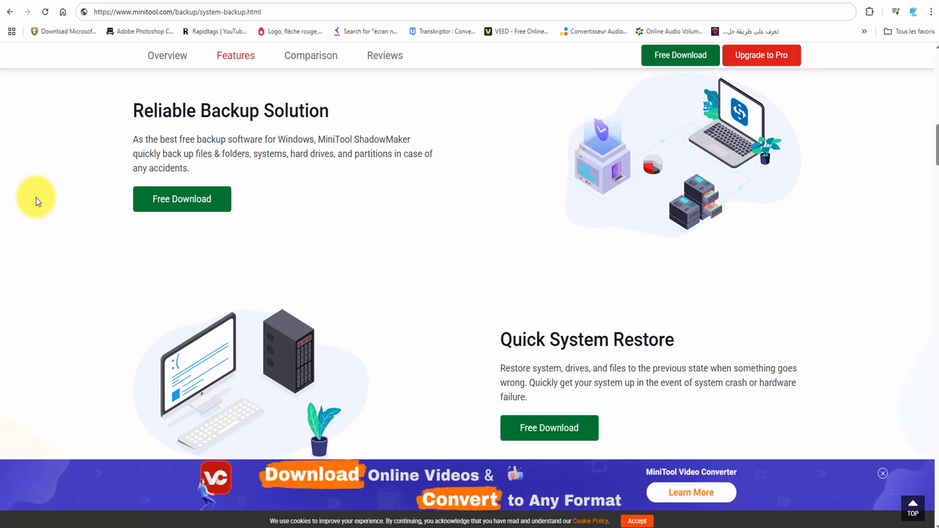
{"action": "scroll", "coordinate": [57, 215], "scroll_direction": "down", "scroll_amount": 4}
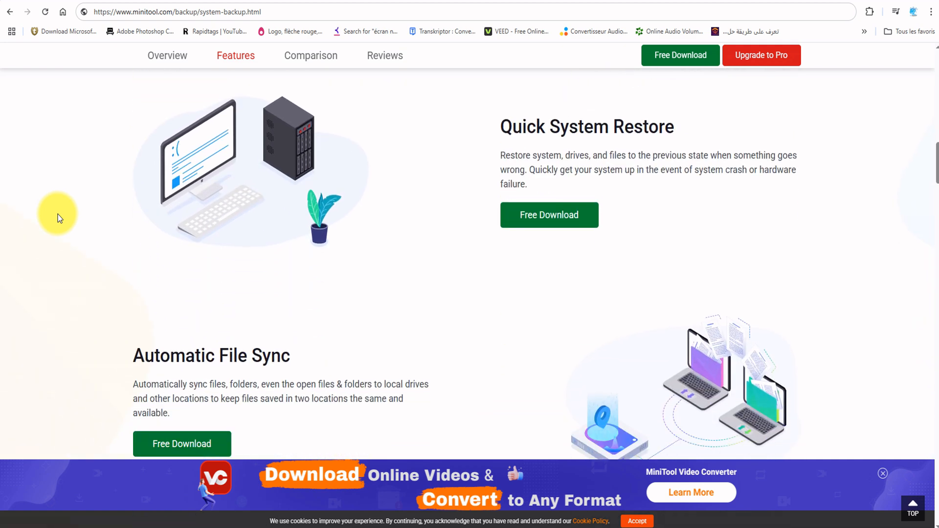
{"action": "scroll", "coordinate": [372, 242], "scroll_direction": "down", "scroll_amount": 2}
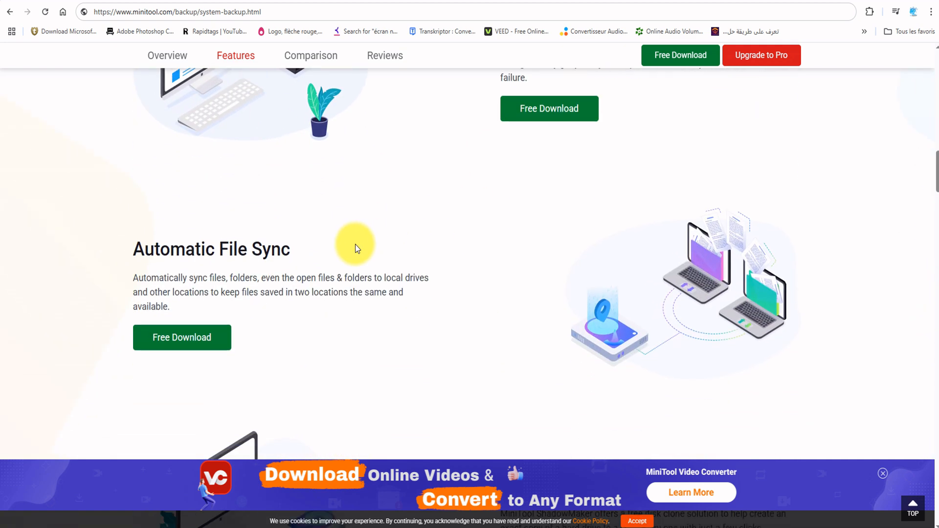
{"action": "scroll", "coordinate": [354, 236], "scroll_direction": "down", "scroll_amount": 1}
{"action": "scroll", "coordinate": [363, 216], "scroll_direction": "up", "scroll_amount": 1}
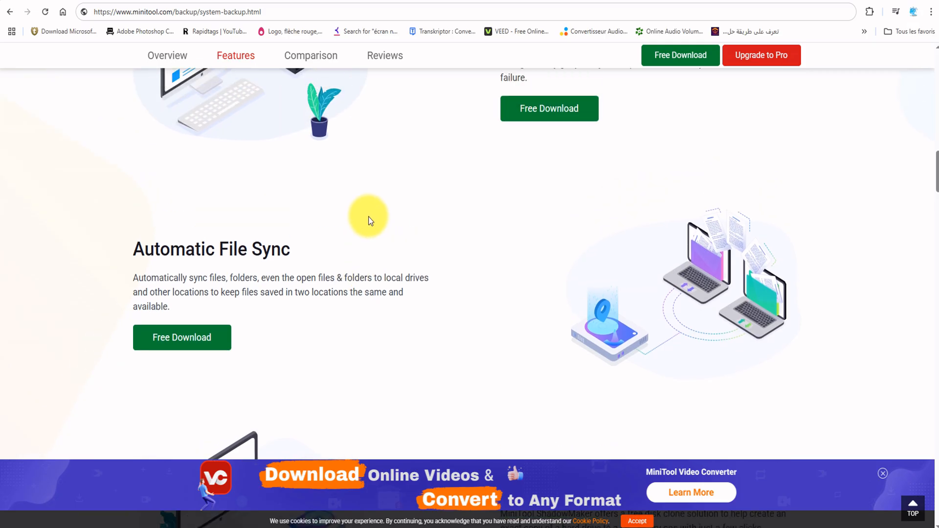
{"action": "left_click_drag", "start_coordinate": [206, 248], "coordinate": [77, 230]}
{"action": "scroll", "coordinate": [273, 230], "scroll_direction": "down", "scroll_amount": 1}
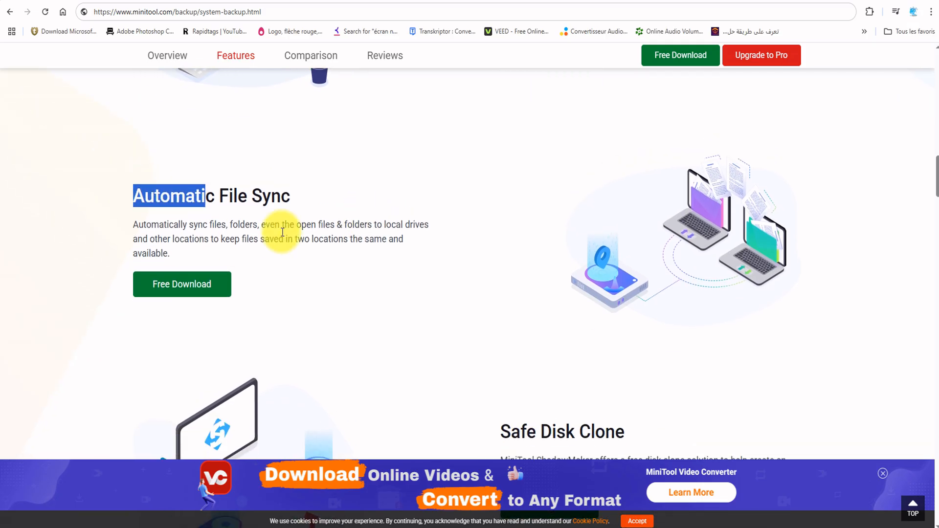
{"action": "left_click", "coordinate": [446, 273]}
{"action": "scroll", "coordinate": [447, 267], "scroll_direction": "down", "scroll_amount": 4}
{"action": "scroll", "coordinate": [404, 245], "scroll_direction": "down", "scroll_amount": 9}
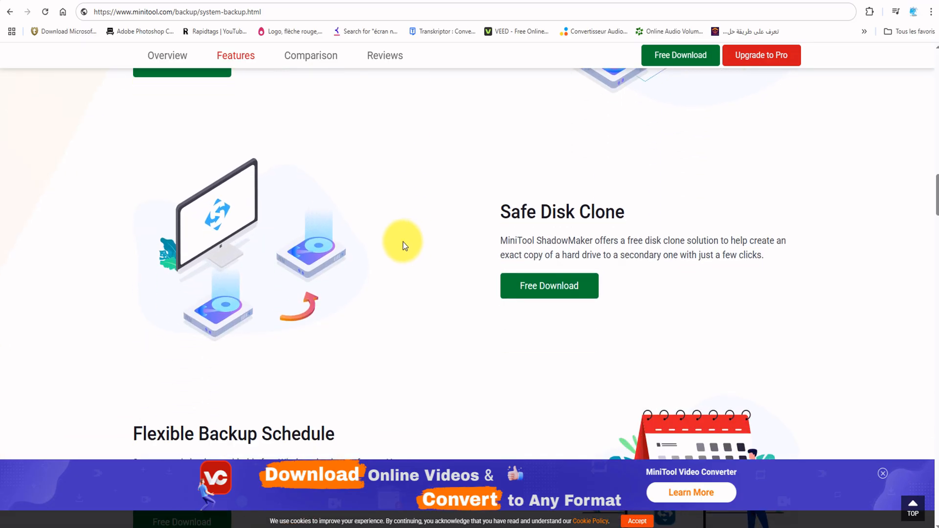
{"action": "scroll", "coordinate": [403, 242], "scroll_direction": "down", "scroll_amount": 8}
{"action": "scroll", "coordinate": [404, 242], "scroll_direction": "up", "scroll_amount": 3}
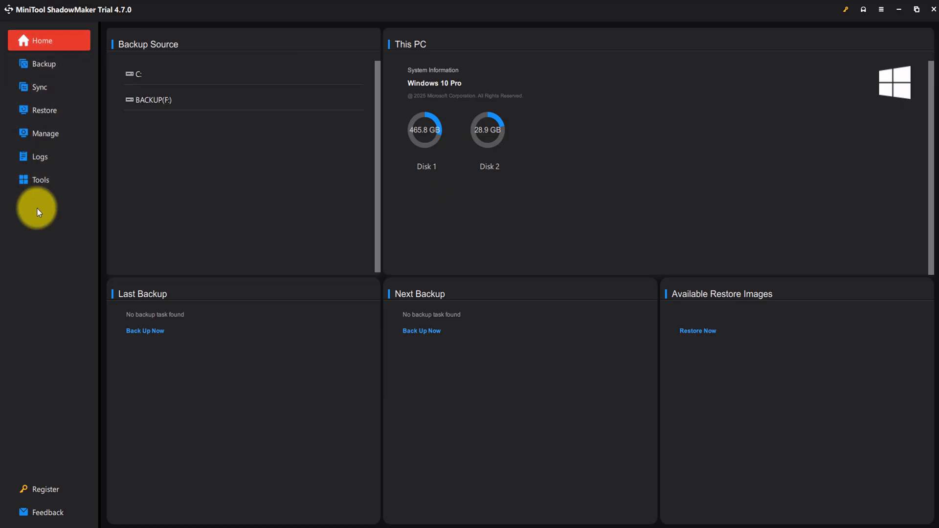
- Switch to MiniTool ShadowMaker and review the Disk and Partitions source selection of the backup task
{"action": "left_click", "coordinate": [48, 39]}
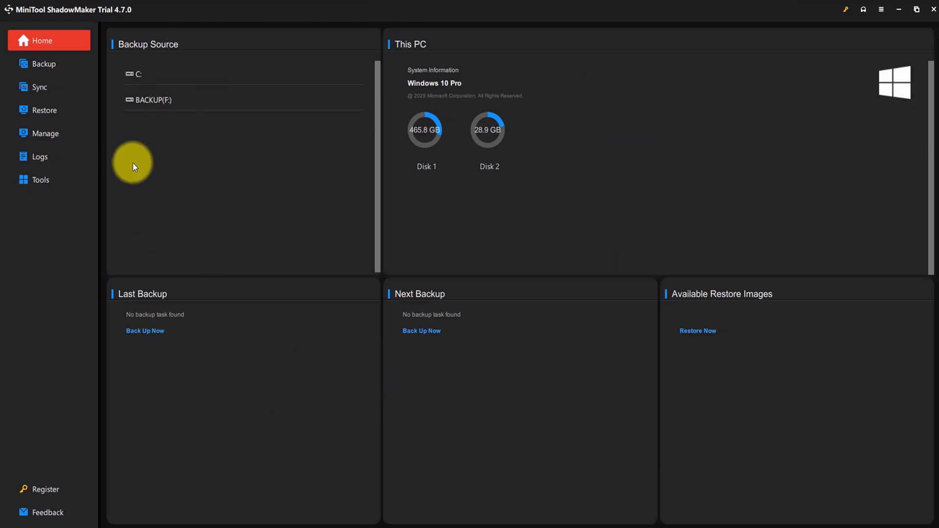
{"action": "left_click", "coordinate": [42, 65]}
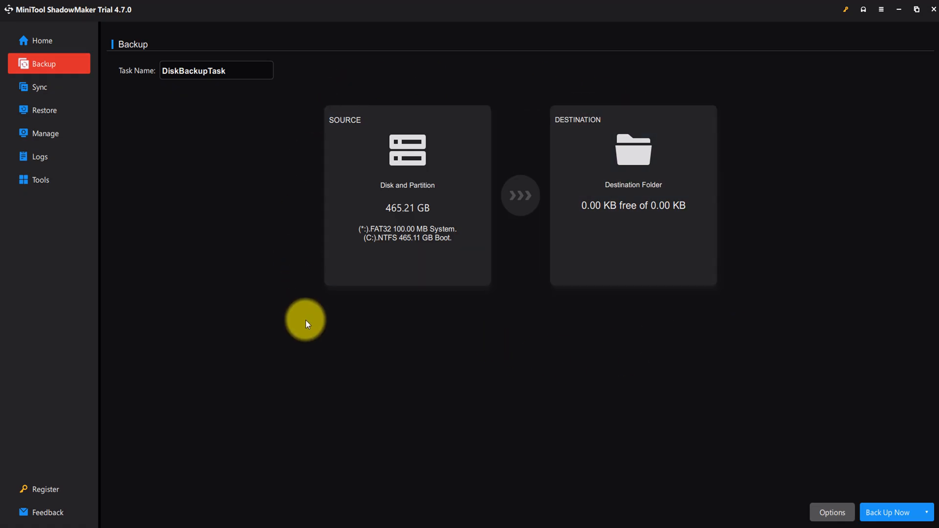
{"action": "left_click", "coordinate": [441, 163]}
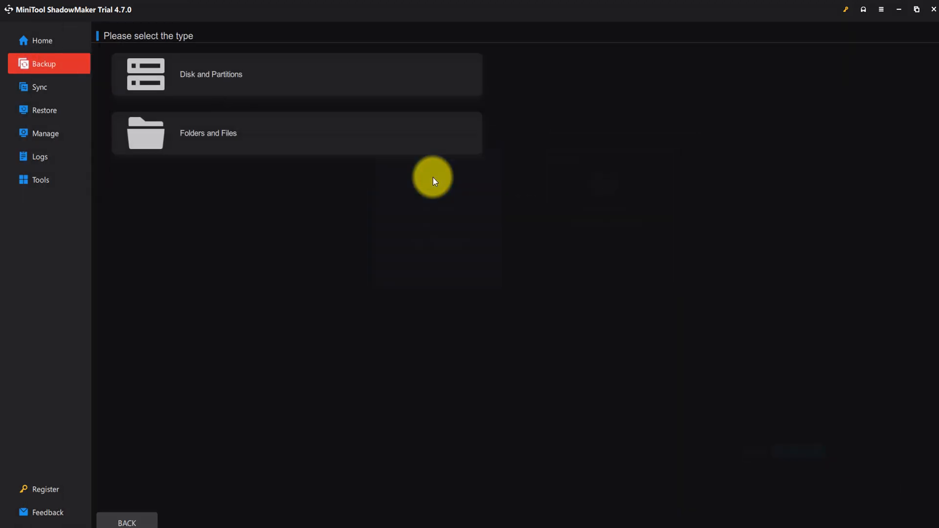
{"action": "left_click", "coordinate": [215, 89]}
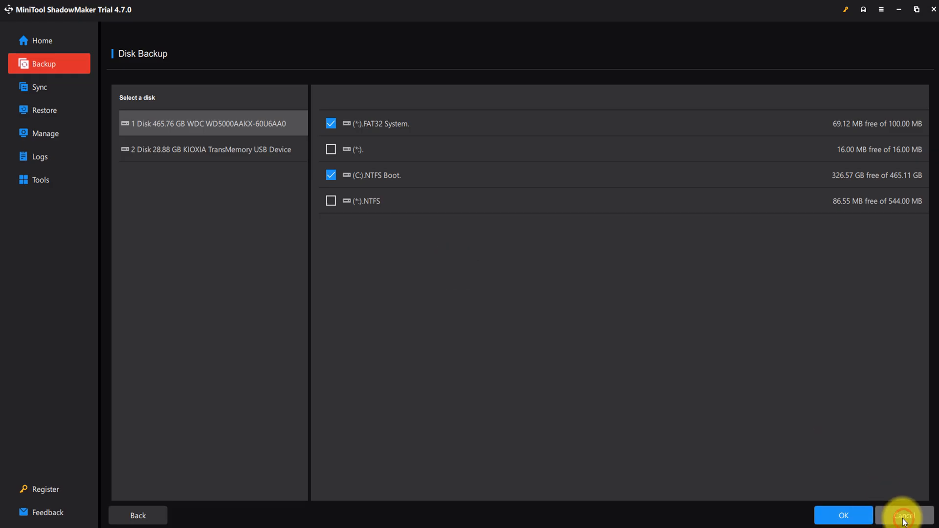
{"action": "left_click", "coordinate": [869, 513]}
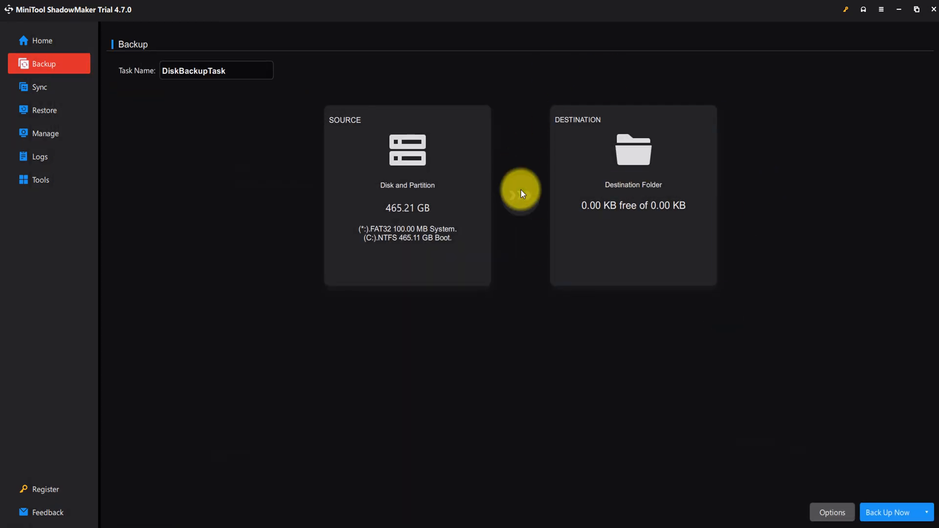
- Set the backup task's destination to the BACKUP (F:) drive
{"action": "left_click", "coordinate": [636, 189]}
{"action": "left_click", "coordinate": [255, 103]}
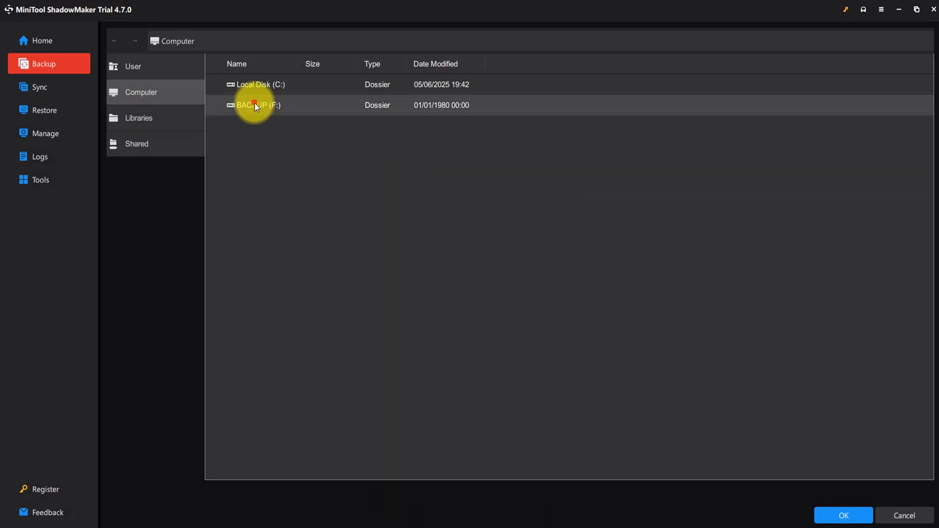
{"action": "left_click", "coordinate": [838, 516]}
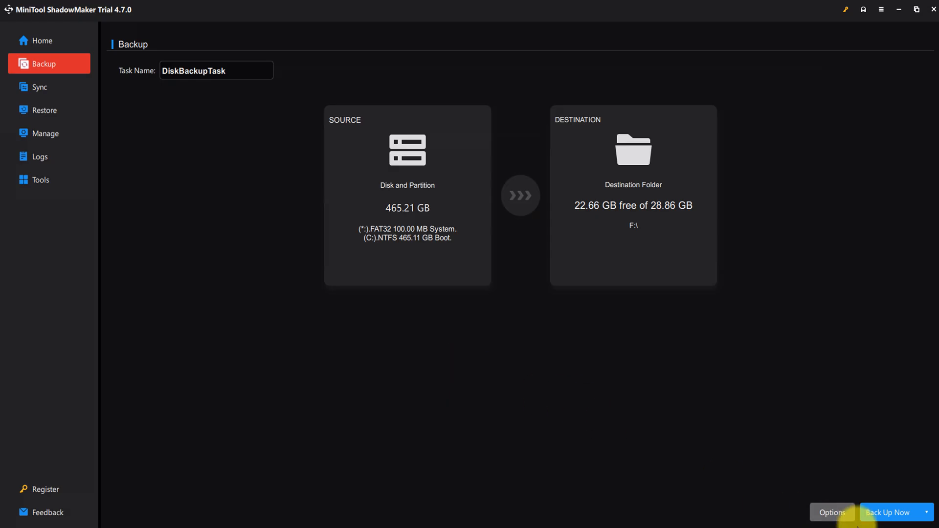
- Open the backup task's options and review the image creation mode, file size and compression settings, leaving Default size selected
{"action": "left_click", "coordinate": [832, 513]}
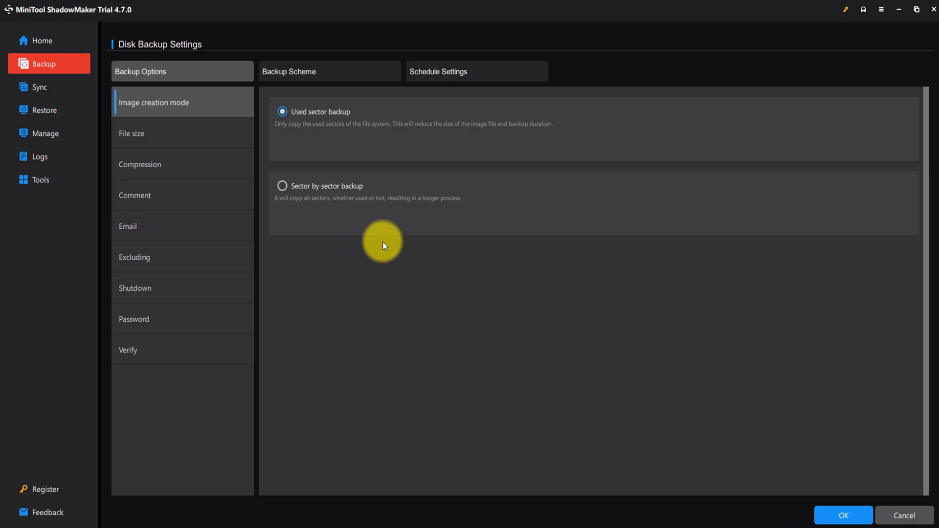
{"action": "left_click", "coordinate": [162, 139]}
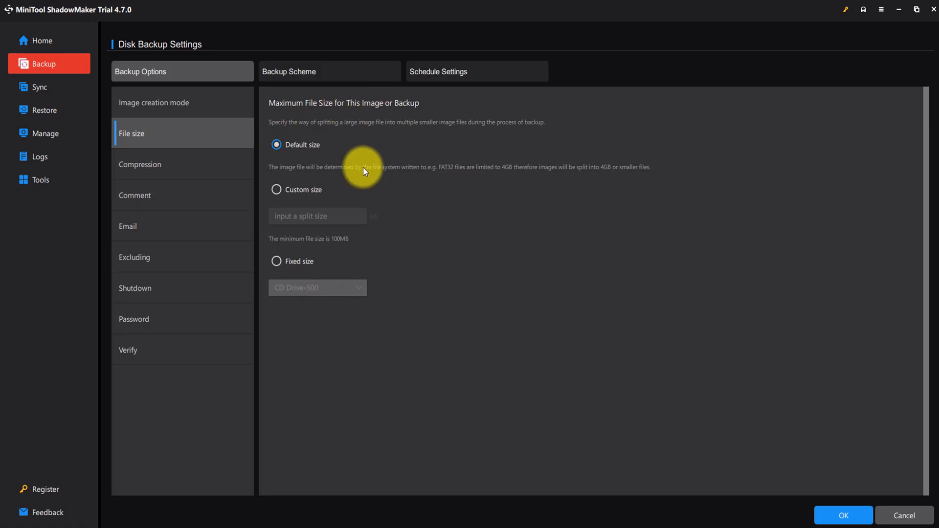
{"action": "left_click", "coordinate": [277, 189]}
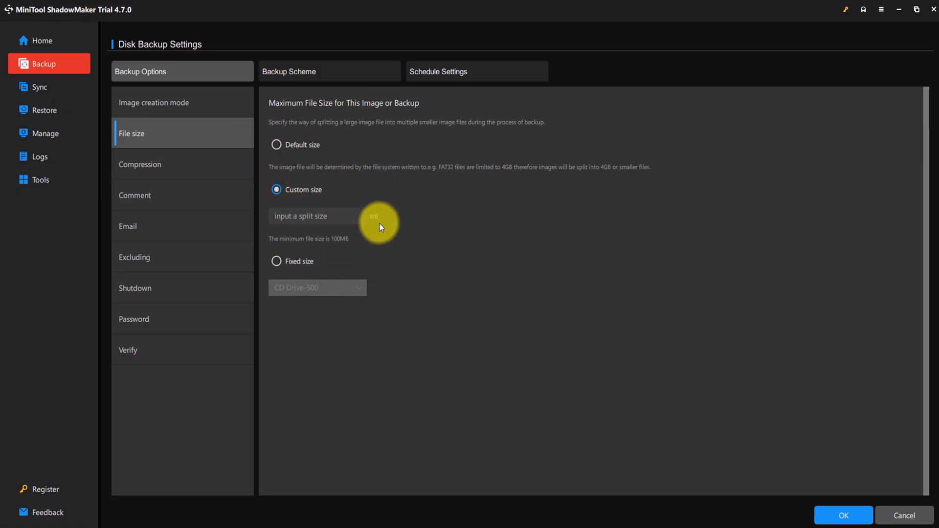
{"action": "left_click", "coordinate": [278, 145]}
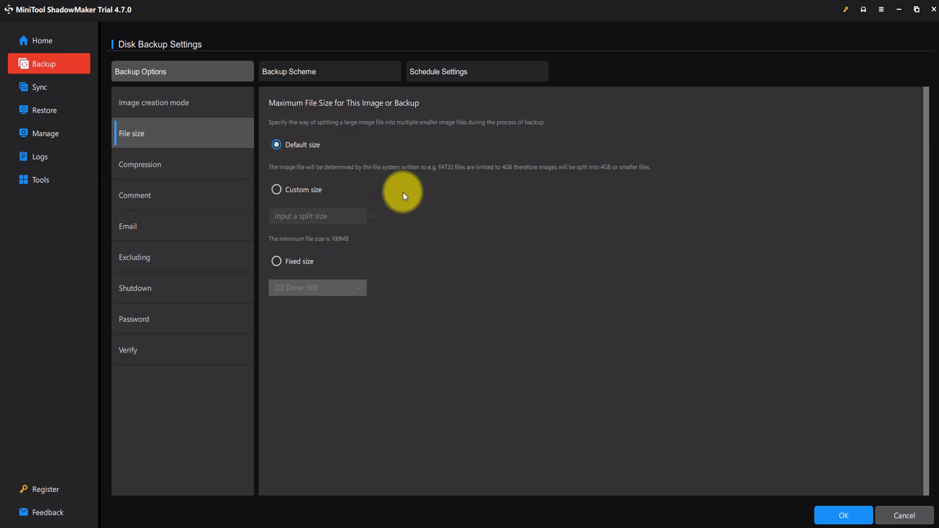
{"action": "left_click", "coordinate": [169, 164]}
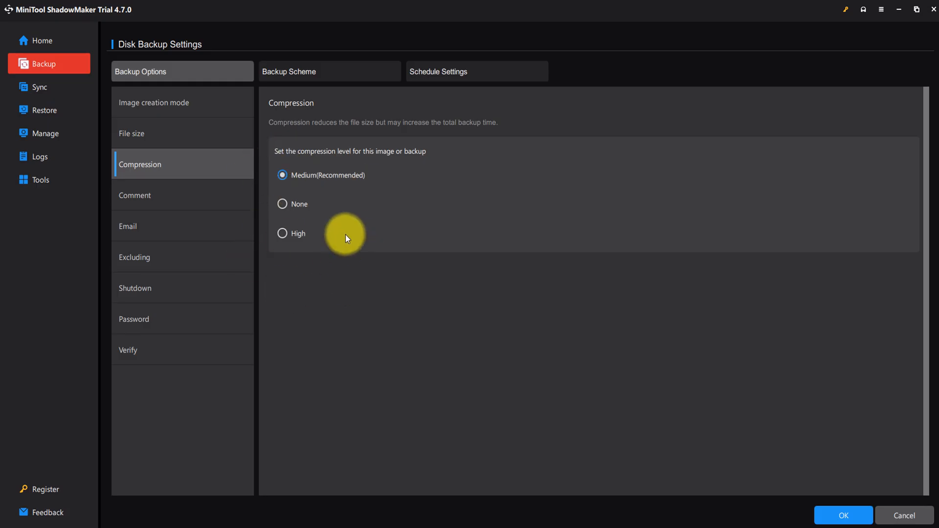
- Add the comment "simo pratique" to the backup
{"action": "left_click", "coordinate": [170, 202]}
{"action": "left_click", "coordinate": [334, 160]}
{"action": "type", "text": "simo pratique"}
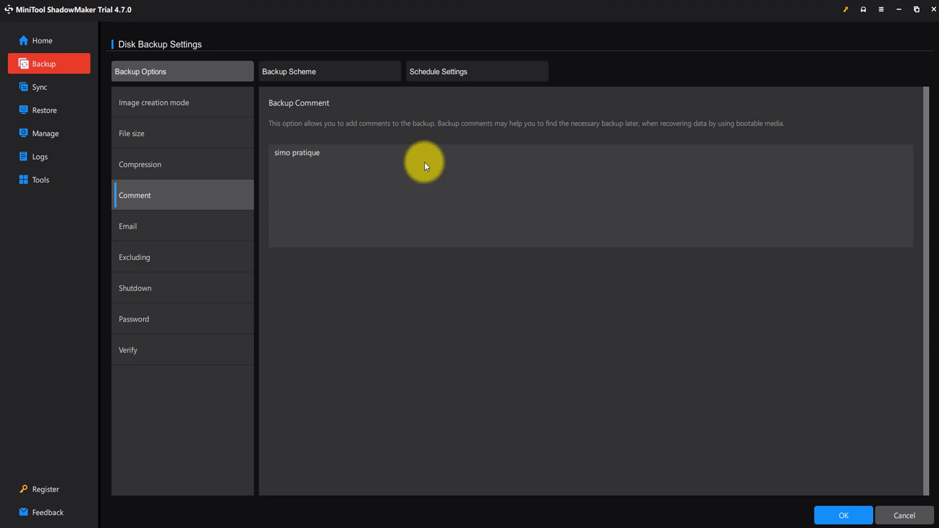
- Enable email notification for the backup and start entering the recipient's e-mail address
{"action": "left_click", "coordinate": [169, 225]}
{"action": "left_click", "coordinate": [279, 123]}
{"action": "left_click", "coordinate": [345, 155]}
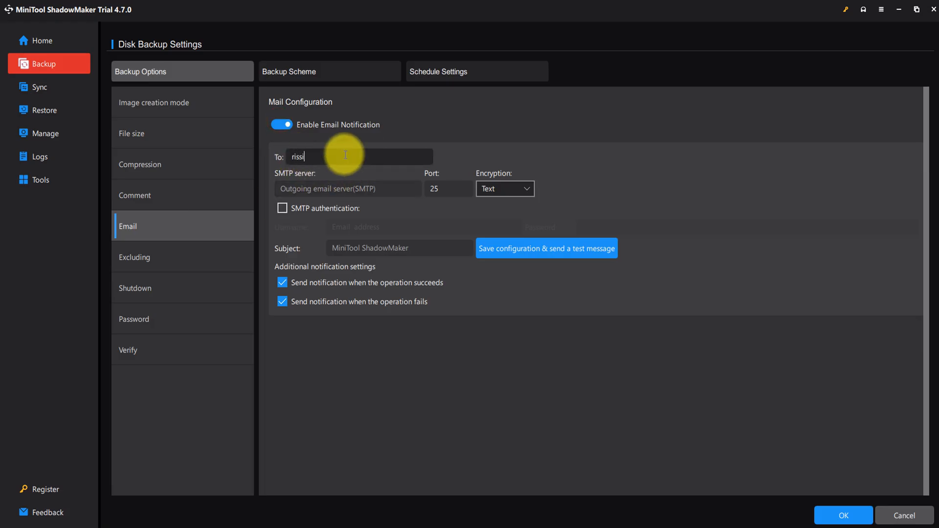
- Review the backup's excluding settings for Windows page and hibernation files, and the automatic computer shutdown setting
{"action": "left_click", "coordinate": [159, 259]}
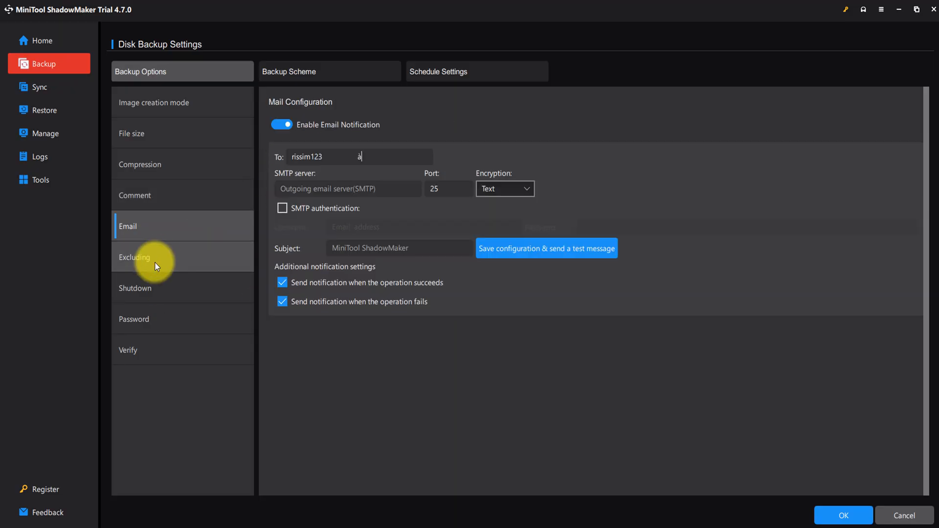
{"action": "left_click", "coordinate": [154, 261]}
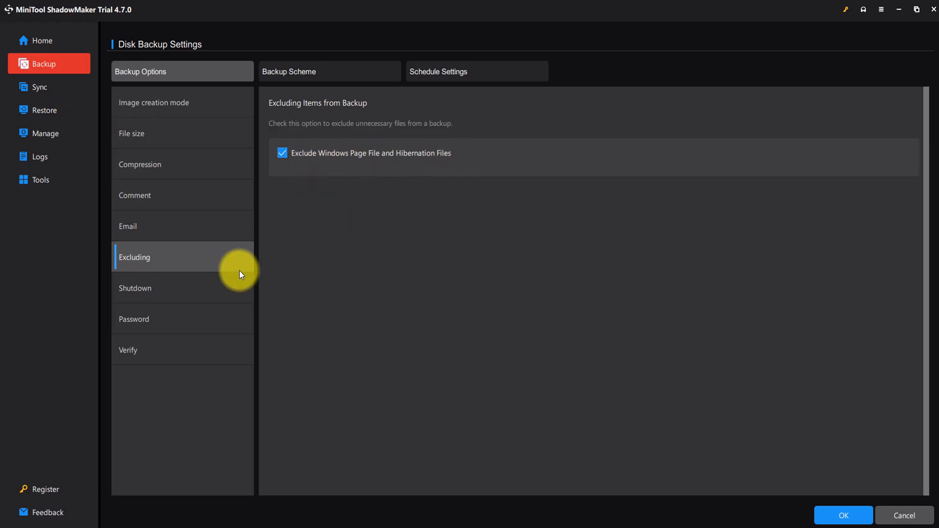
{"action": "left_click", "coordinate": [155, 288]}
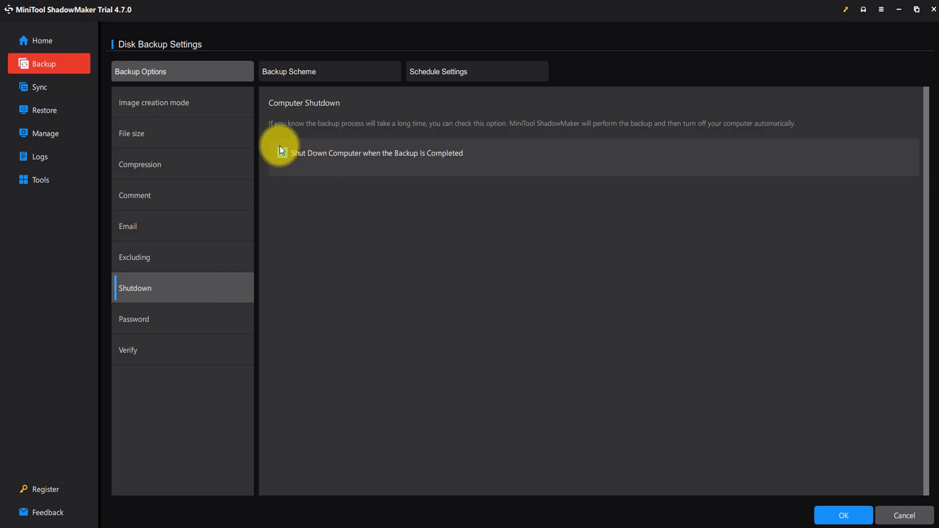
- Try password protection for the backup image by entering the password and its confirmation, and switch the protection off again
{"action": "left_click", "coordinate": [141, 324]}
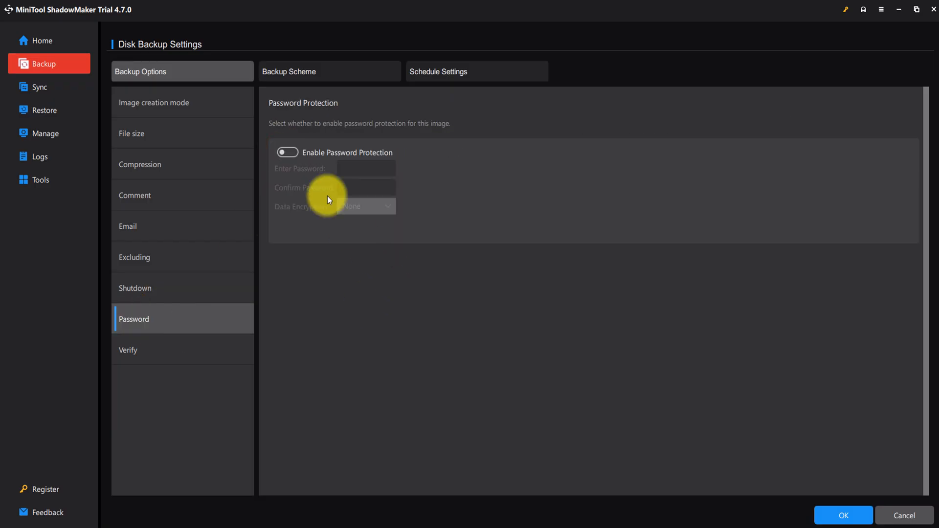
{"action": "left_click", "coordinate": [289, 153]}
{"action": "left_click", "coordinate": [384, 165]}
{"action": "type", "text": "123456"}
{"action": "left_click", "coordinate": [366, 187]}
{"action": "type", "text": "123456"}
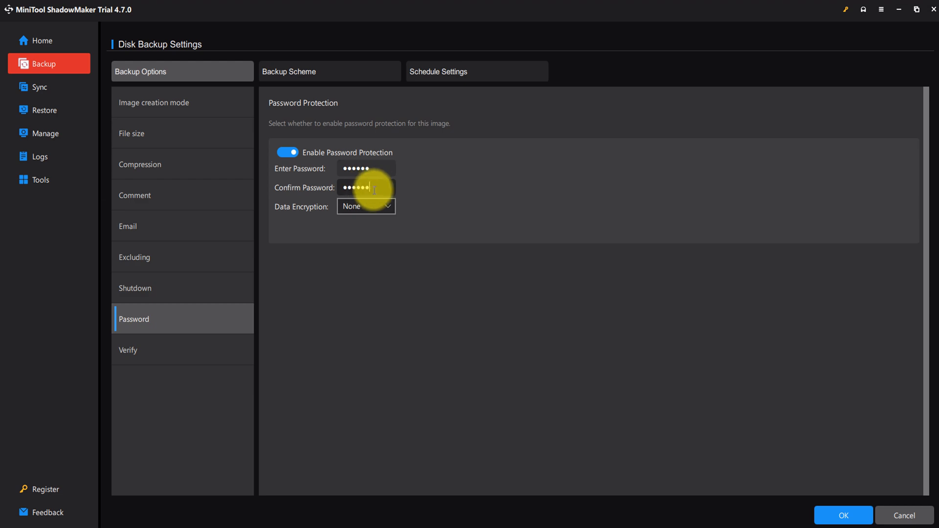
{"action": "type", "text": "7"}
{"action": "left_click", "coordinate": [285, 153]}
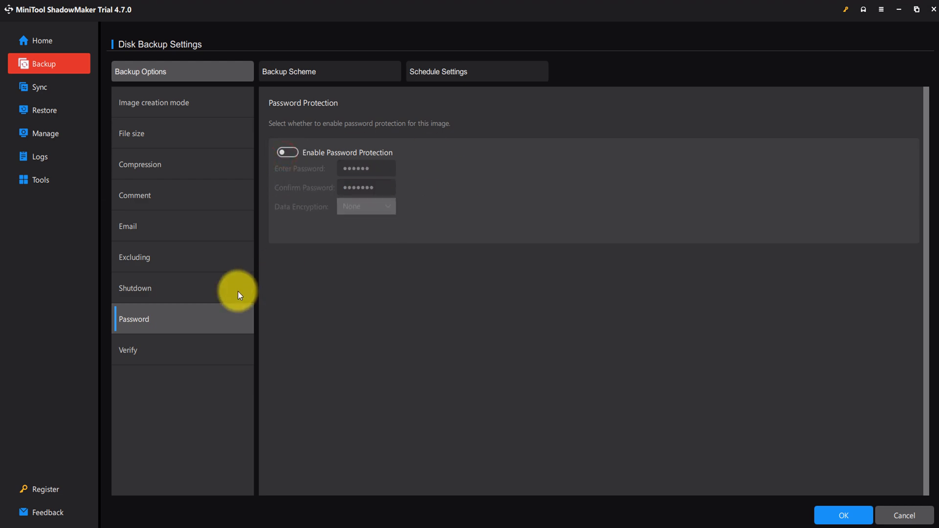
- Open the backup's verification settings and toggle Verify Backup after Creation
{"action": "left_click", "coordinate": [157, 347]}
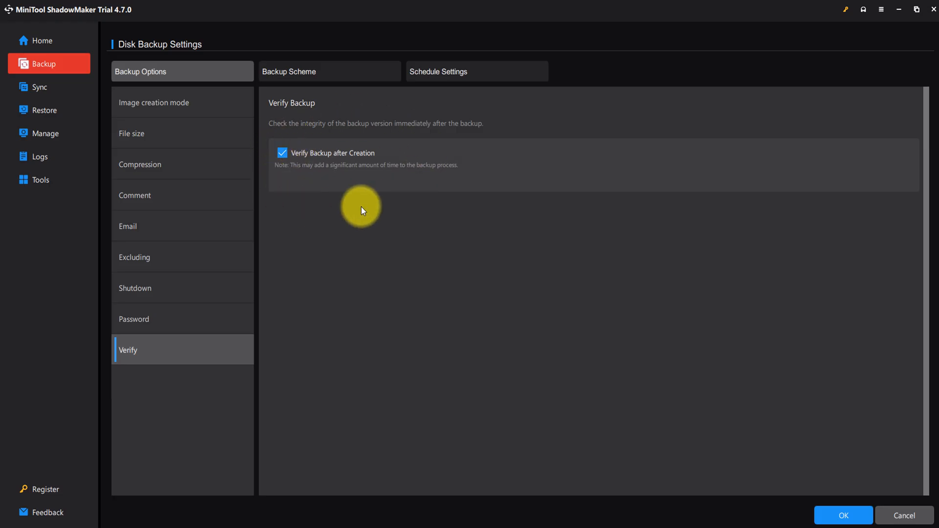
{"action": "left_click", "coordinate": [284, 158]}
- Enable the backup scheme, try the Differential and Incremental types, and disable the scheme again
{"action": "left_click", "coordinate": [297, 74]}
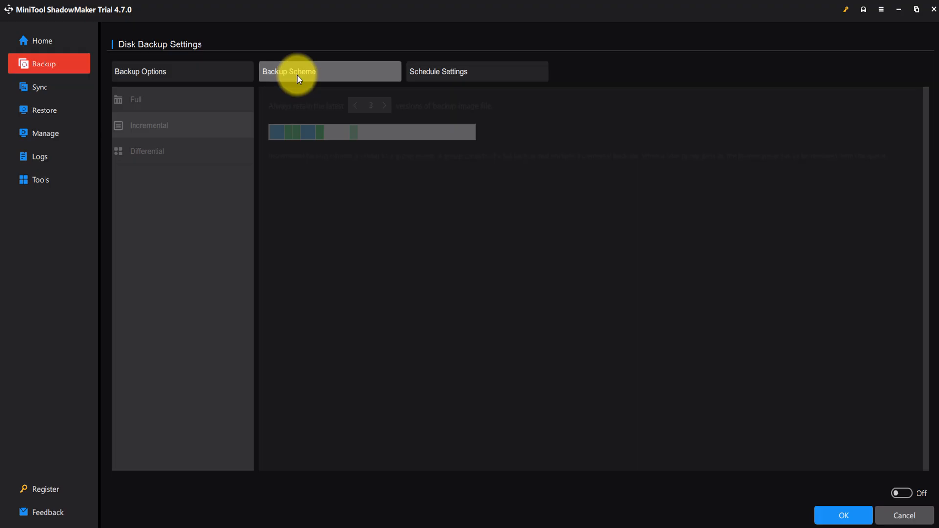
{"action": "left_click", "coordinate": [900, 490]}
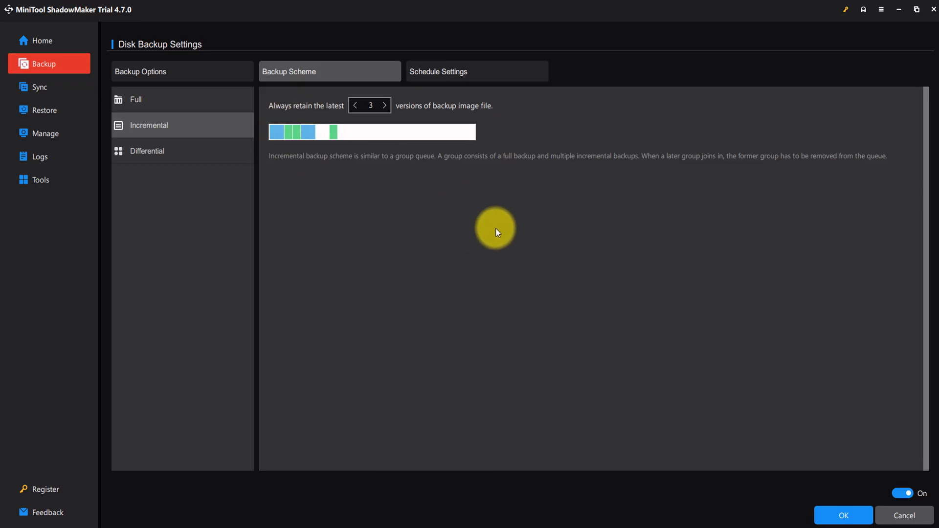
{"action": "left_click", "coordinate": [159, 152]}
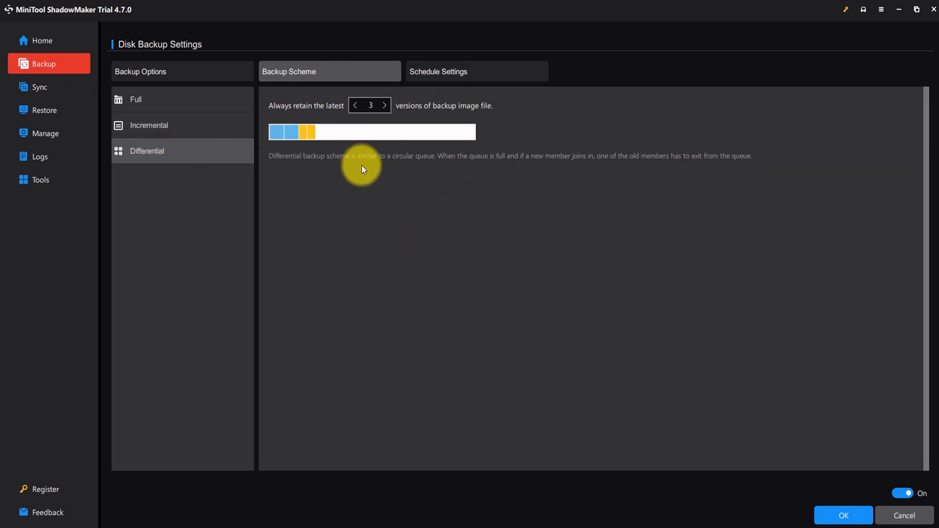
{"action": "left_click", "coordinate": [190, 128]}
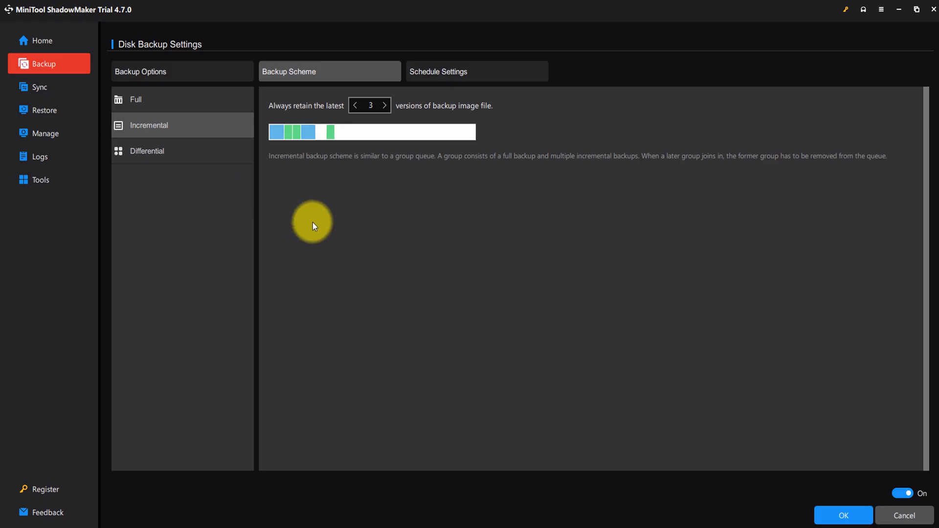
{"action": "left_click", "coordinate": [902, 494]}
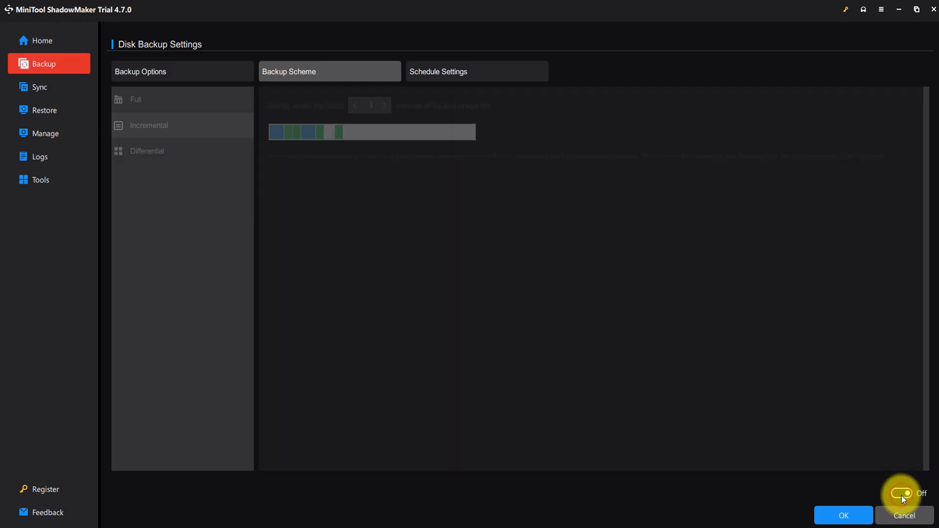
- Enable scheduling for the backup and review the weekly, monthly and on-event schedule options
{"action": "left_click", "coordinate": [459, 70]}
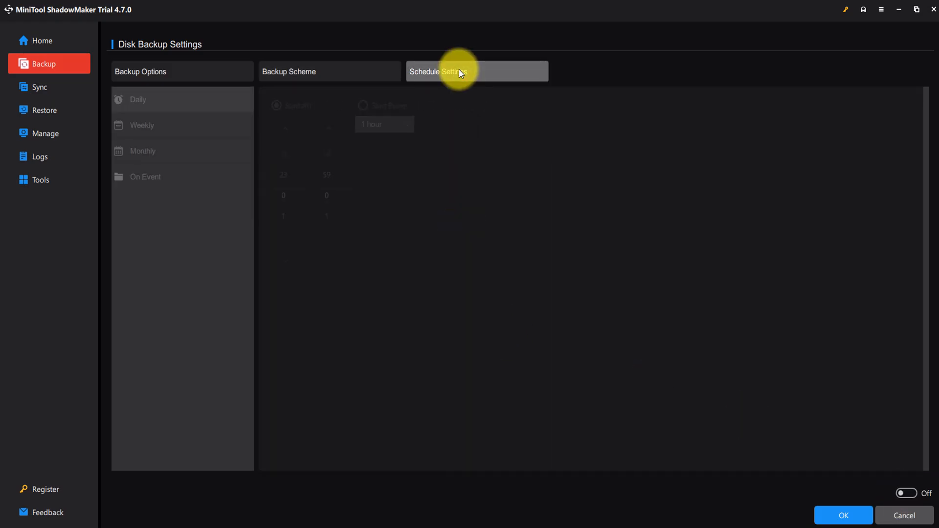
{"action": "left_click", "coordinate": [913, 492]}
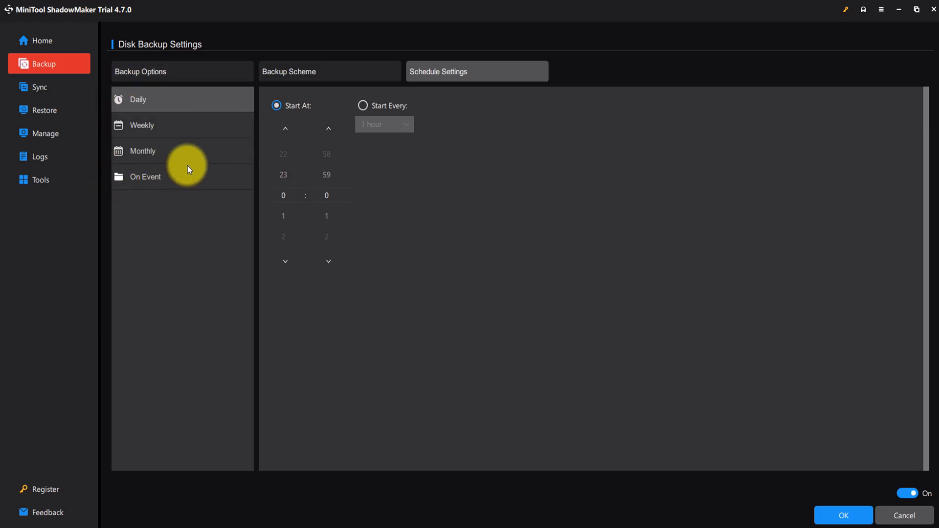
{"action": "left_click", "coordinate": [167, 126]}
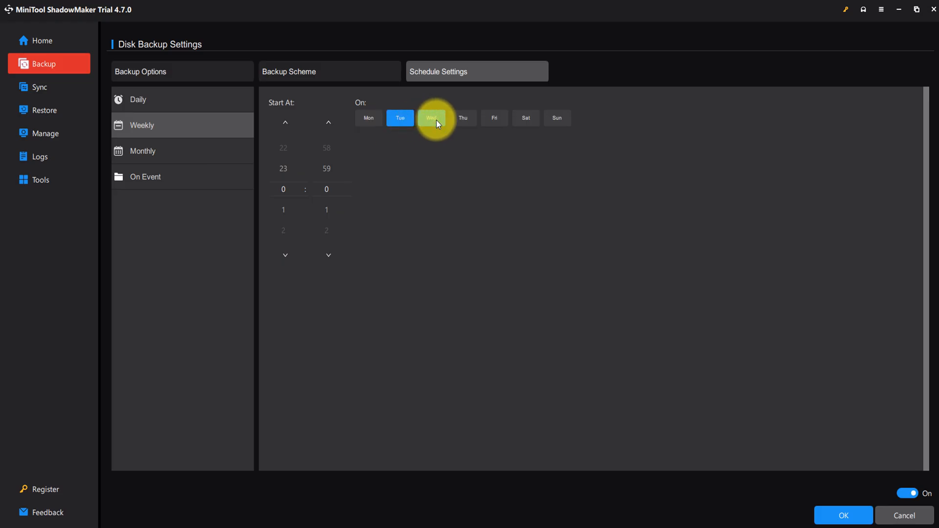
{"action": "left_click", "coordinate": [163, 153]}
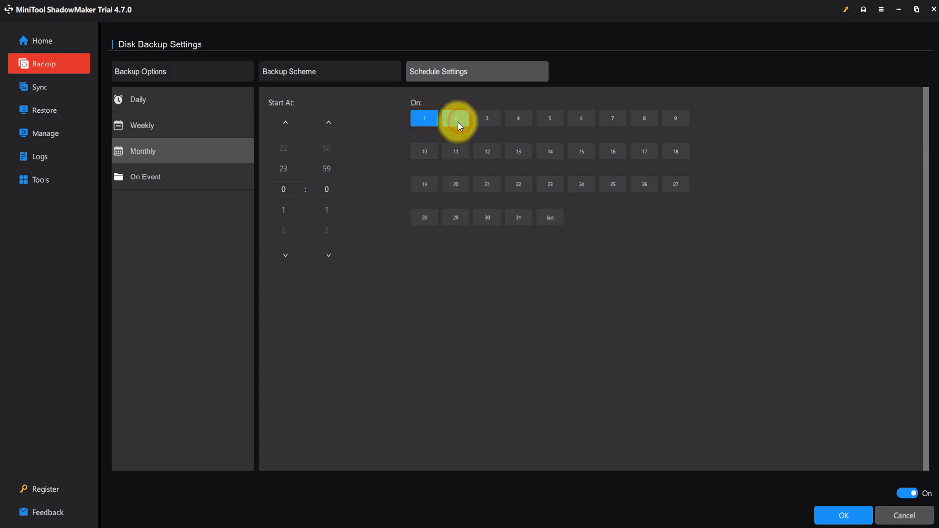
{"action": "left_click", "coordinate": [176, 122]}
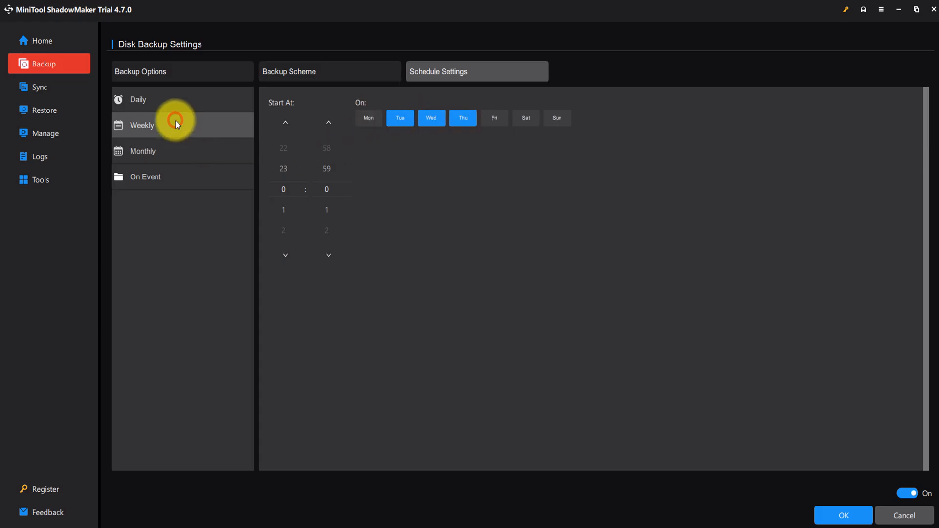
{"action": "left_click", "coordinate": [161, 181]}
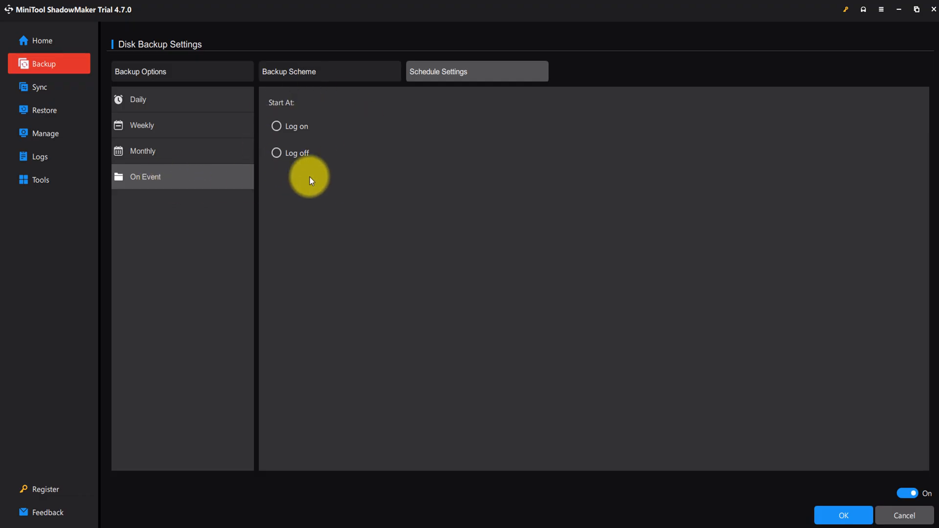
- Try a daily schedule that starts the backup every 4 hours, and cancel the disk backup settings
{"action": "left_click", "coordinate": [169, 102]}
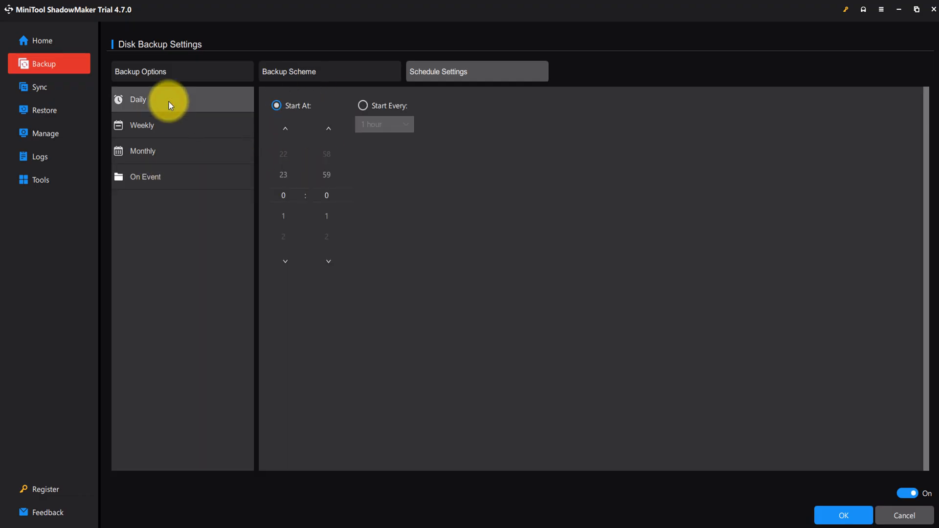
{"action": "left_click", "coordinate": [368, 104]}
{"action": "left_click", "coordinate": [408, 125]}
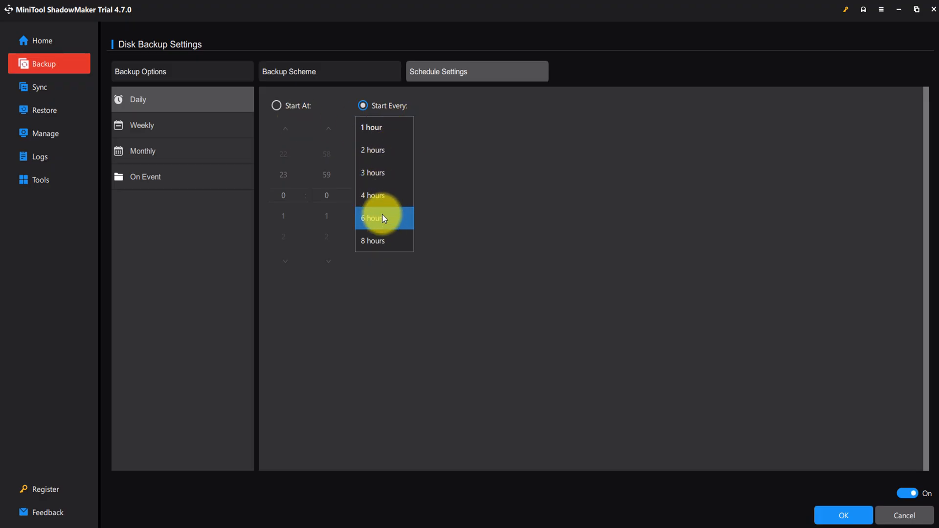
{"action": "left_click", "coordinate": [380, 198]}
{"action": "left_click", "coordinate": [277, 107]}
{"action": "left_click", "coordinate": [362, 106]}
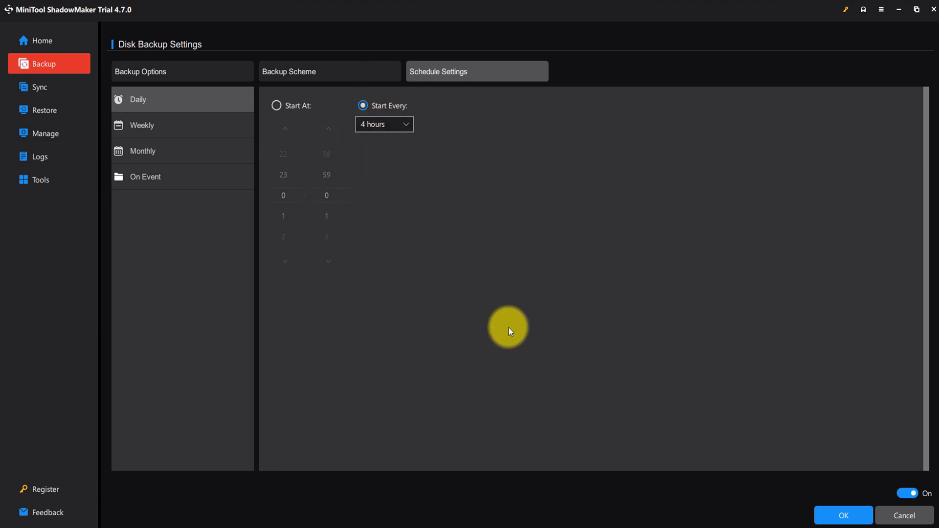
{"action": "left_click", "coordinate": [893, 512]}
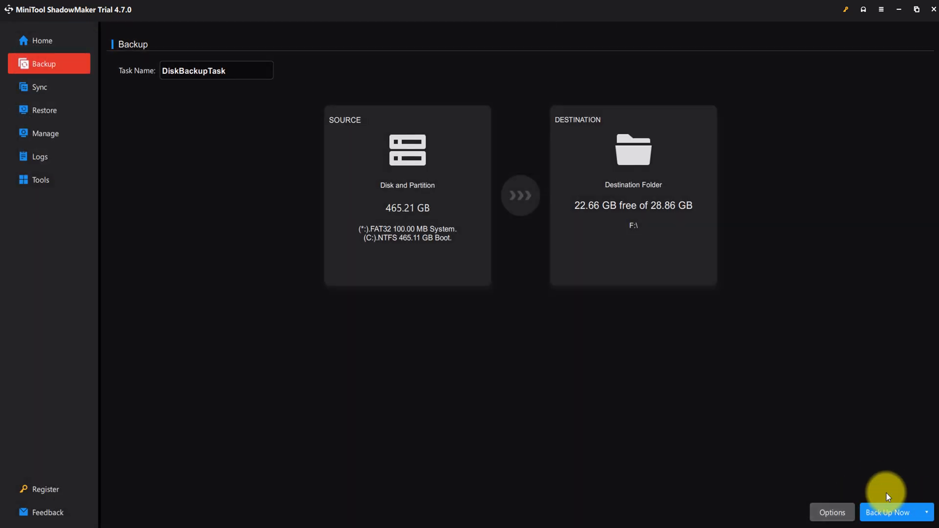
- Look at the Back Up Later alternative for the disk backup task, and open the Sync page
{"action": "left_click", "coordinate": [926, 513]}
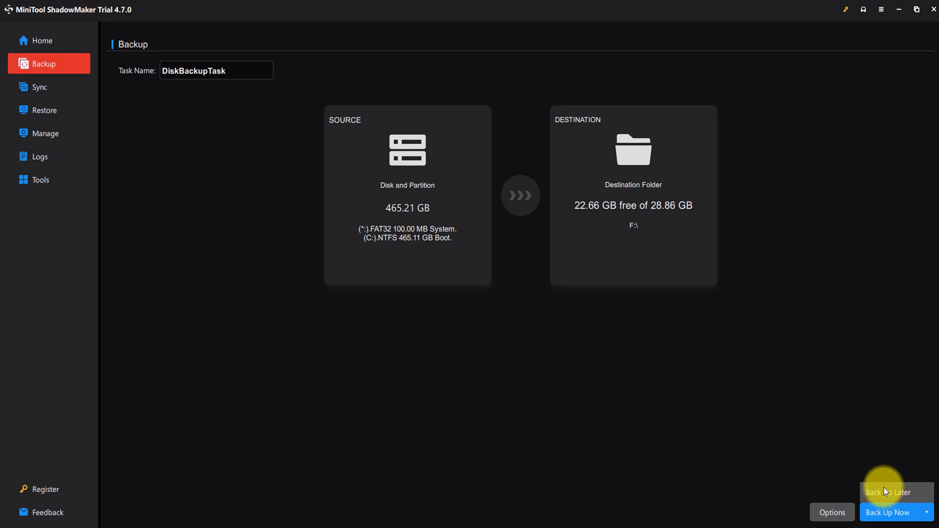
{"action": "left_click", "coordinate": [750, 413]}
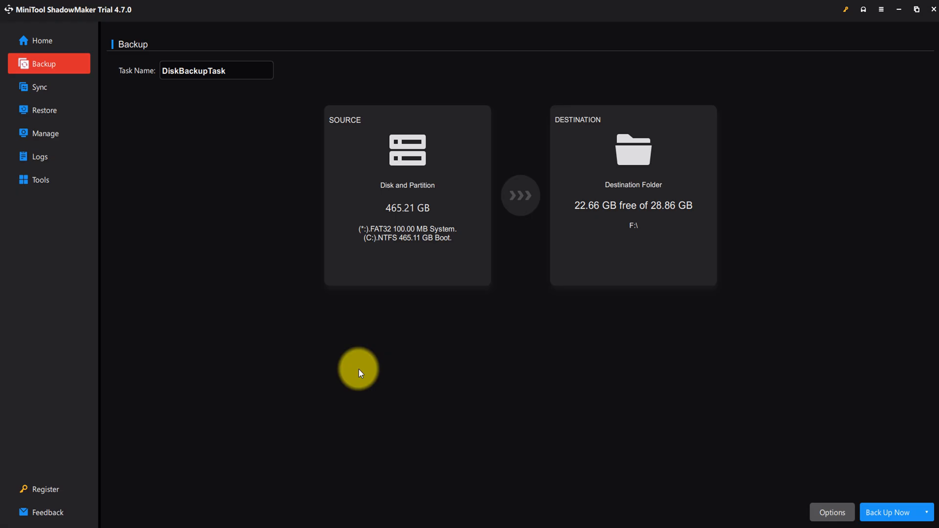
{"action": "left_click", "coordinate": [52, 93]}
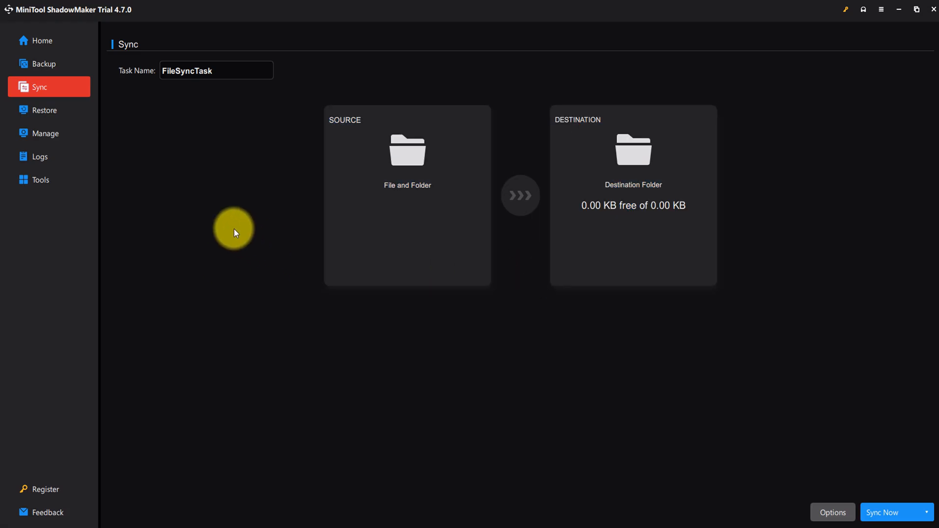
- Open the Restore page and try to add the BACKUP (F:) drive as an existing backup, and cancel the file selection
{"action": "left_click", "coordinate": [44, 113]}
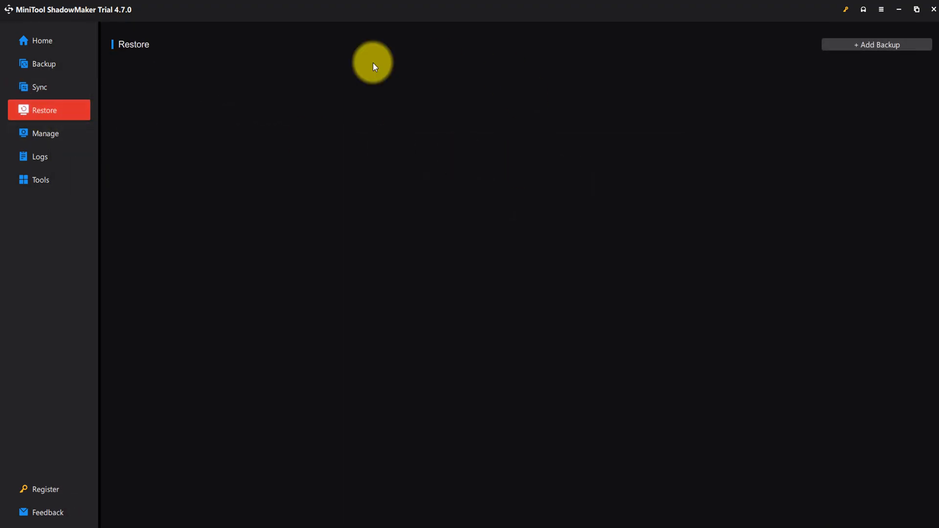
{"action": "left_click", "coordinate": [876, 47]}
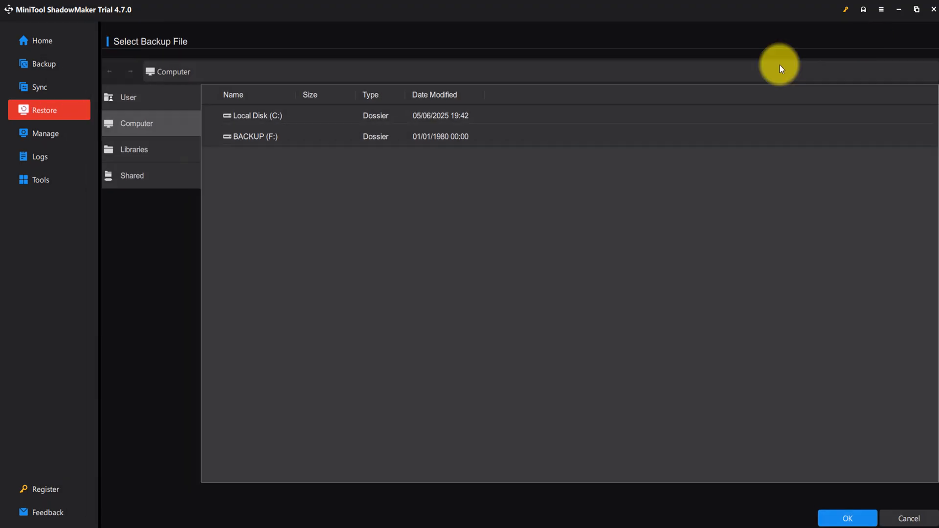
{"action": "left_click", "coordinate": [249, 139]}
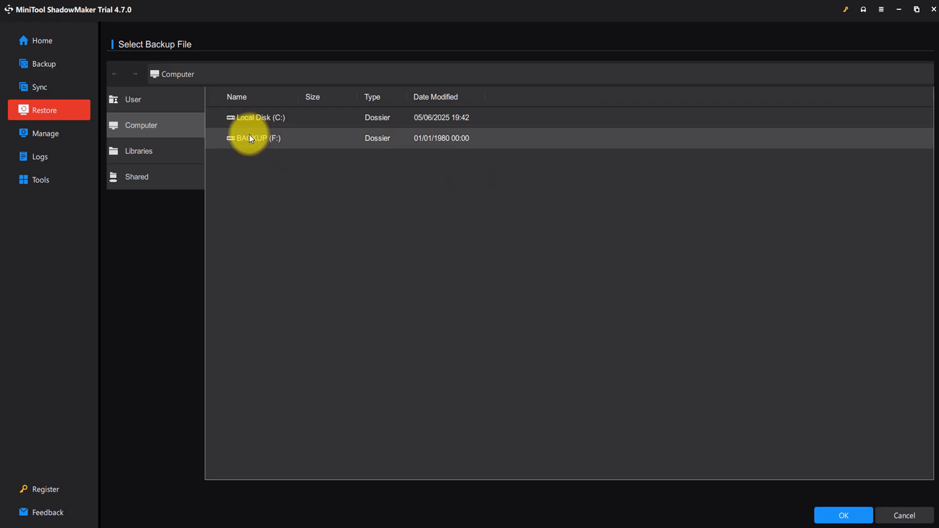
{"action": "left_click", "coordinate": [830, 513]}
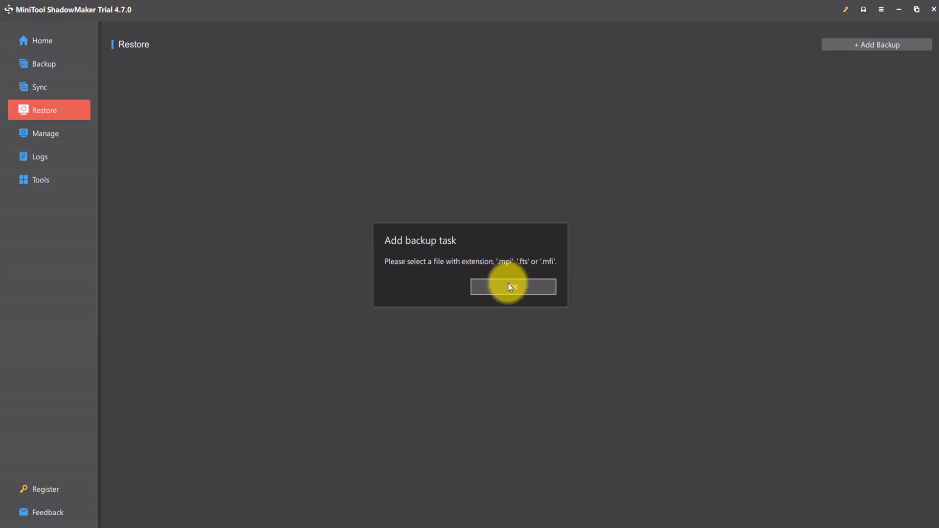
{"action": "left_click", "coordinate": [509, 288]}
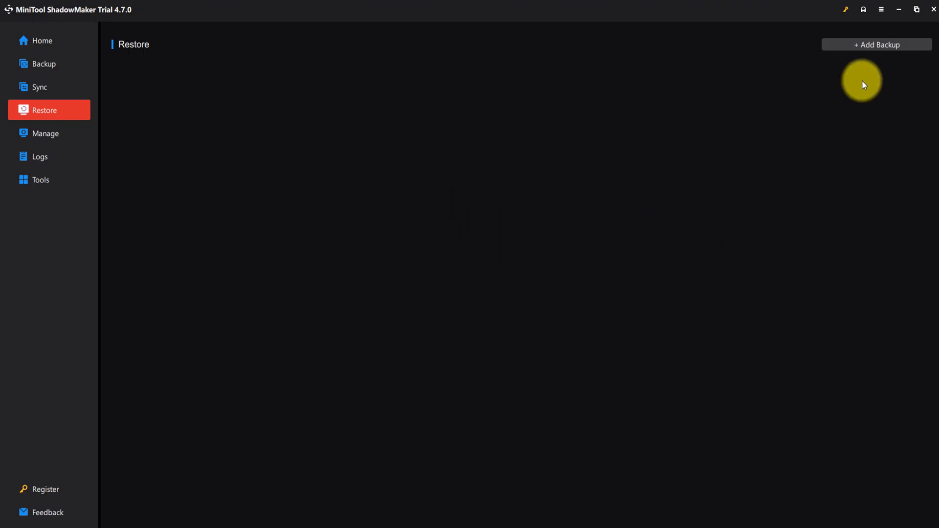
{"action": "left_click", "coordinate": [867, 50]}
{"action": "left_click", "coordinate": [435, 139]}
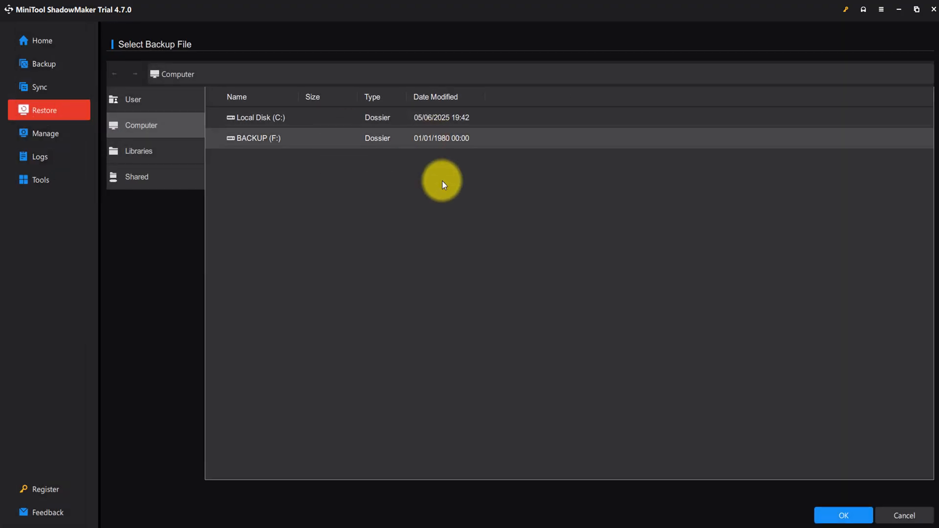
{"action": "left_click", "coordinate": [903, 514]}
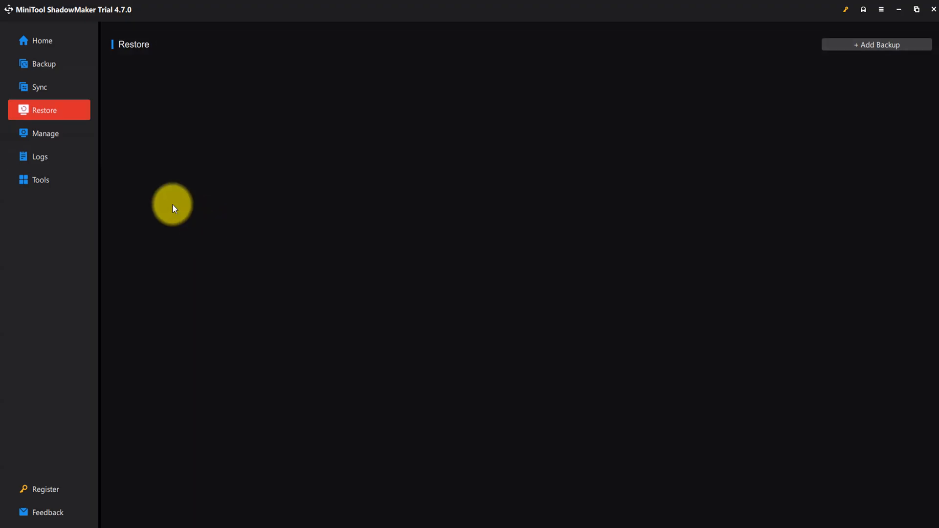
- Open the Manage page, browse the computer, library and shared locations for an existing backup file to add, and cancel the selection
{"action": "left_click", "coordinate": [40, 137]}
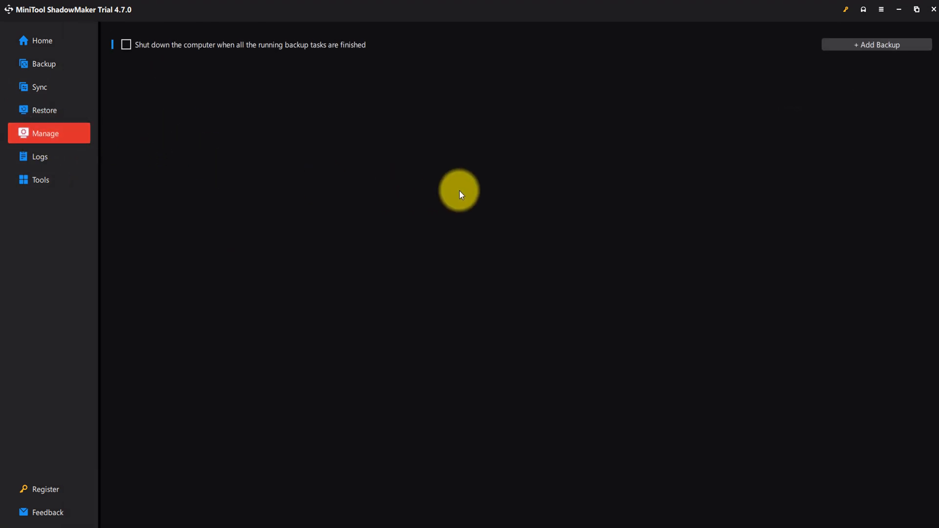
{"action": "left_click", "coordinate": [852, 45]}
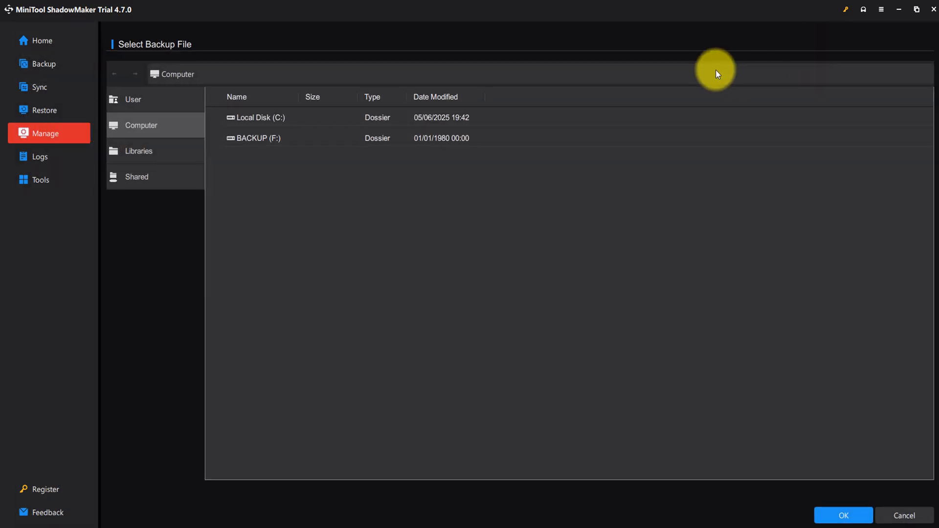
{"action": "left_click", "coordinate": [163, 160]}
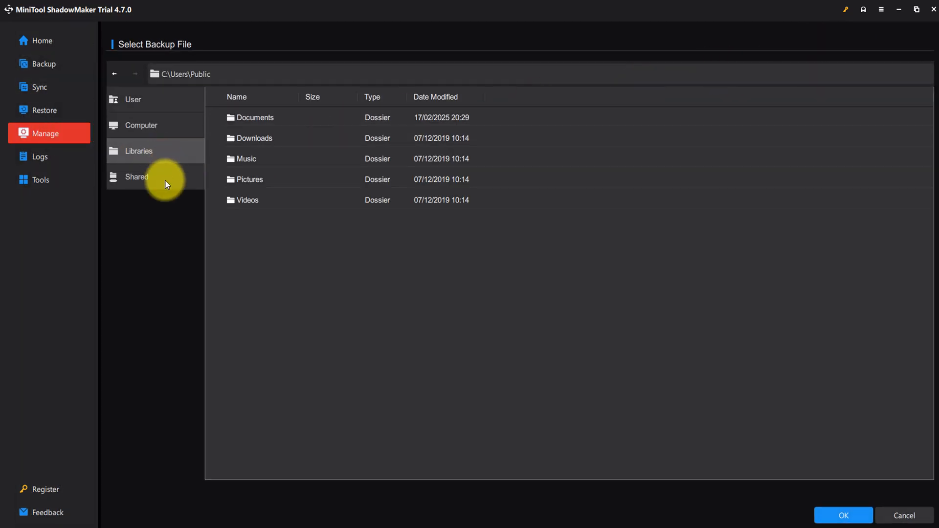
{"action": "left_click", "coordinate": [166, 184]}
{"action": "left_click", "coordinate": [160, 125]}
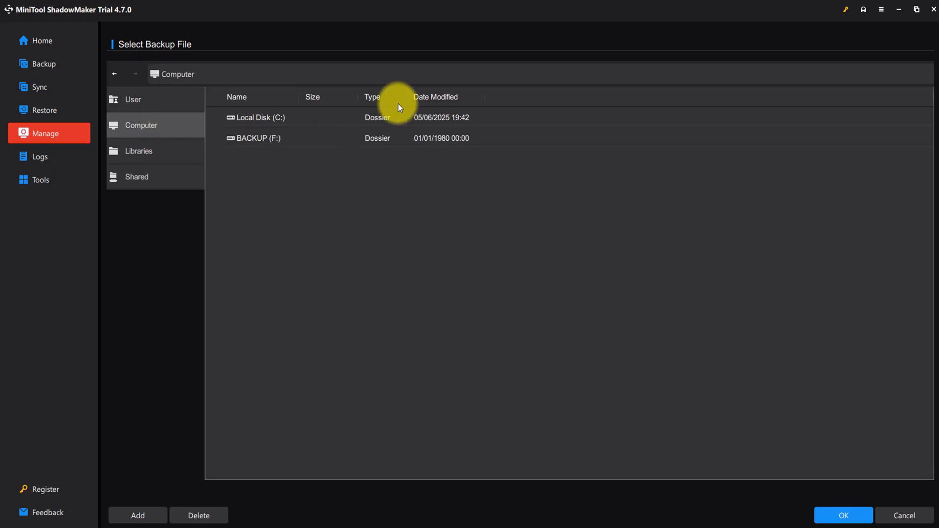
{"action": "left_click", "coordinate": [911, 515]}
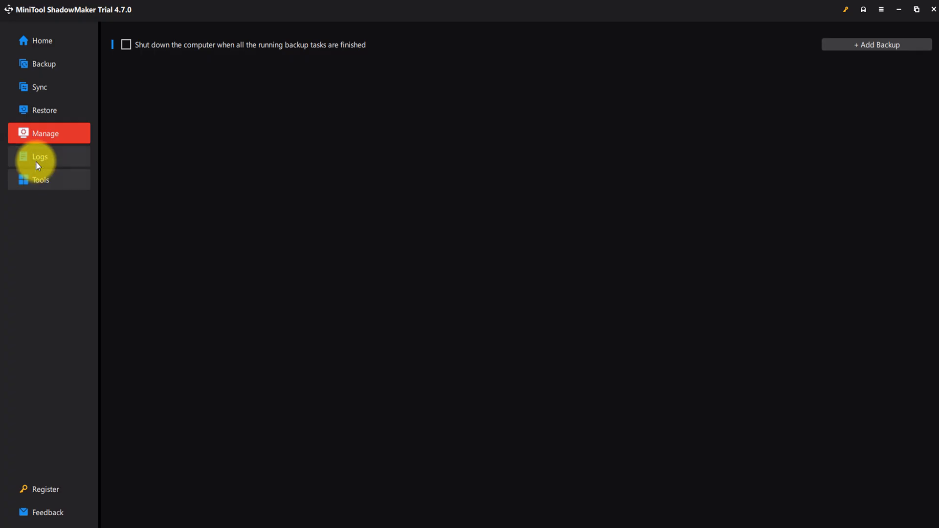
- Open the Logs page and review the time-period choices and search criteria for the task execution results
{"action": "left_click", "coordinate": [37, 163]}
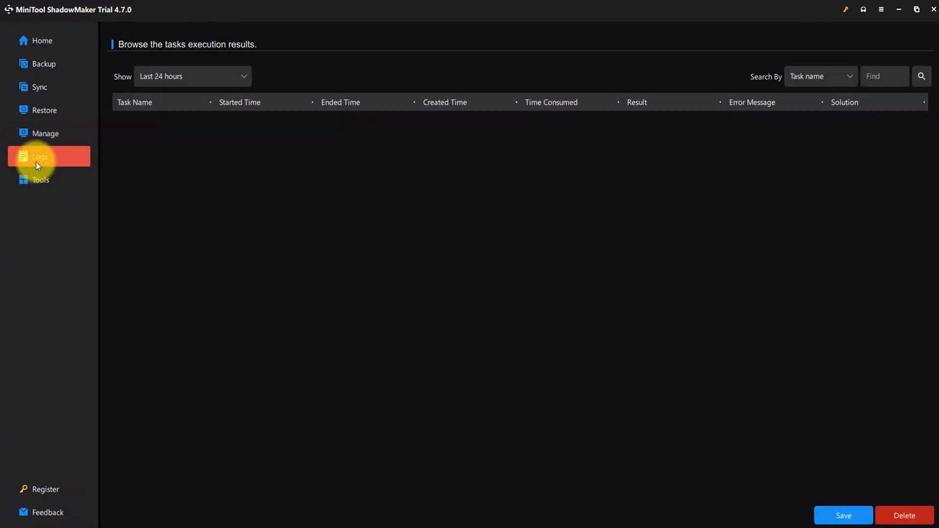
{"action": "left_click", "coordinate": [243, 77]}
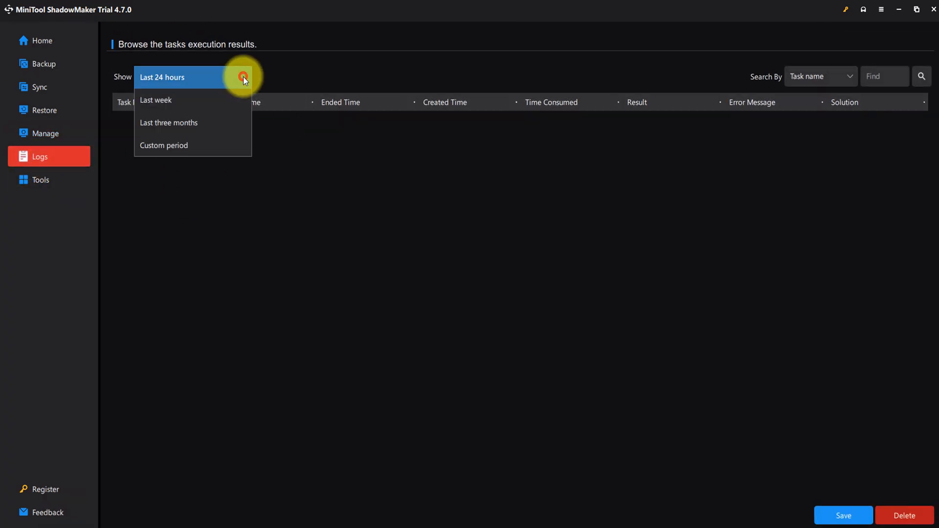
{"action": "left_click", "coordinate": [240, 210]}
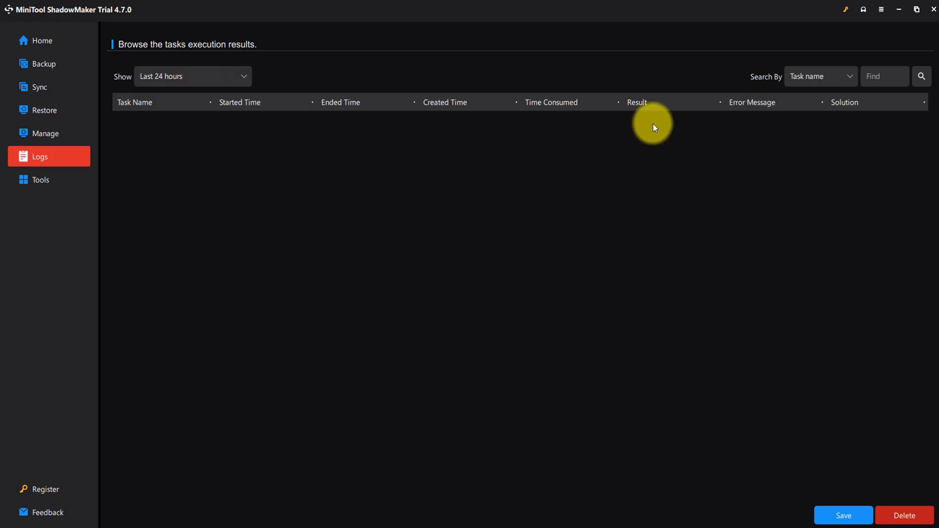
{"action": "left_click", "coordinate": [850, 77]}
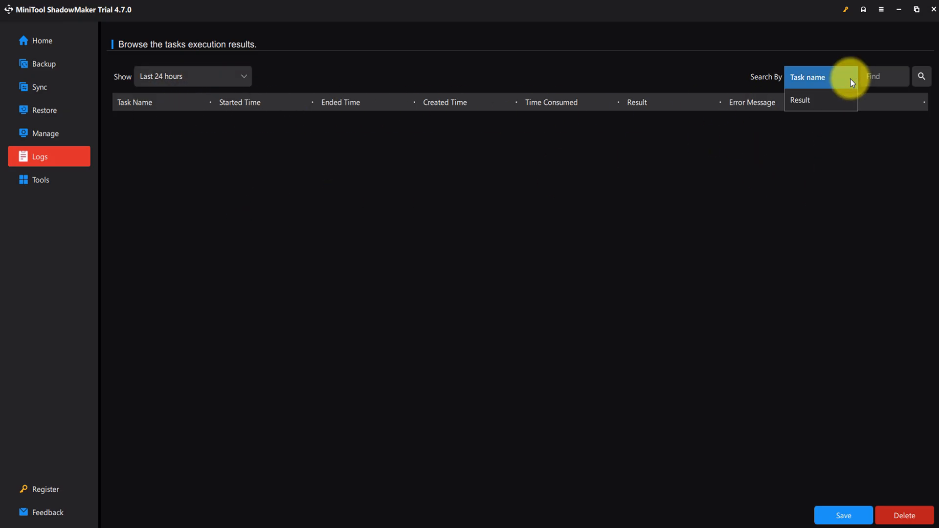
{"action": "left_click", "coordinate": [850, 76]}
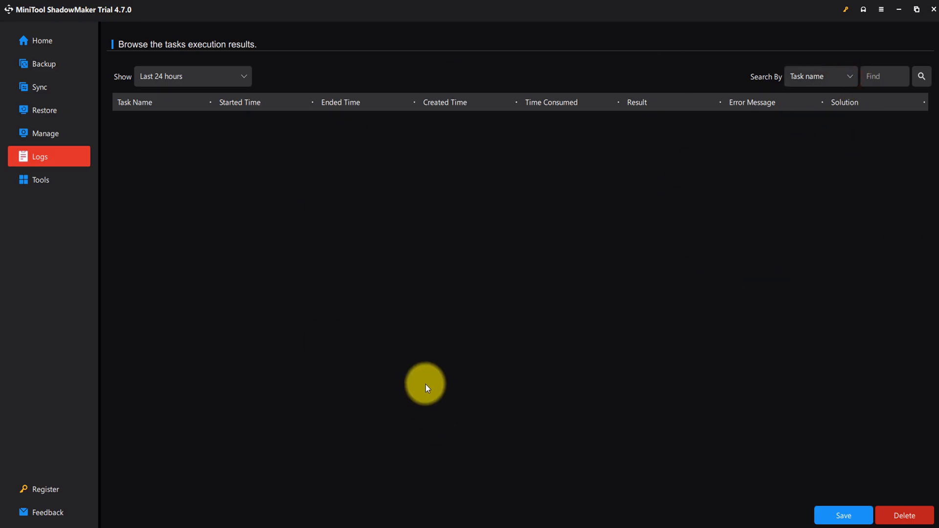
- Look over the Tools page, and view the registration window's license plans before closing it
{"action": "left_click", "coordinate": [48, 184]}
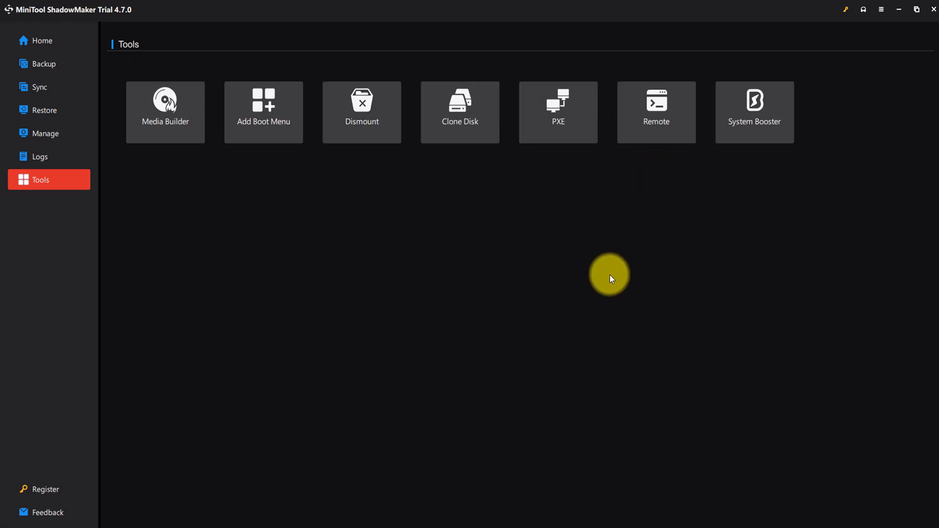
{"action": "left_click", "coordinate": [52, 491]}
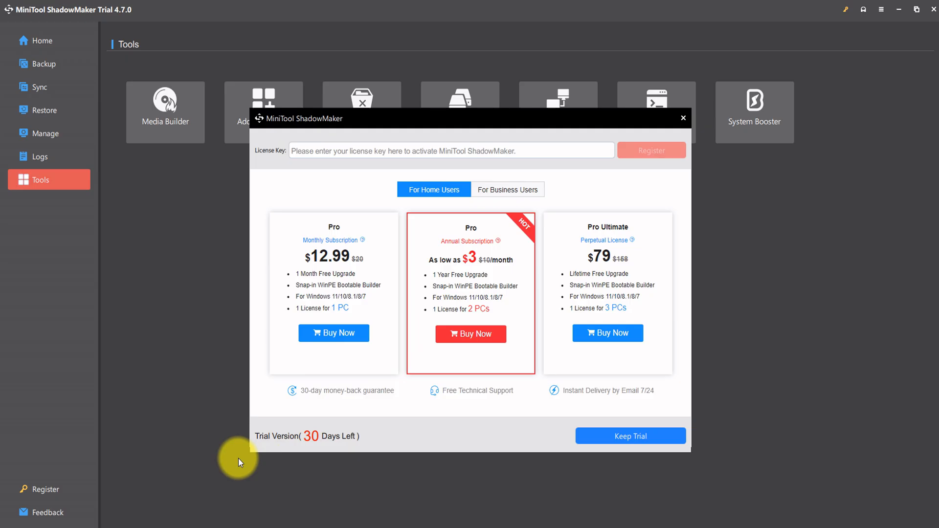
{"action": "left_click", "coordinate": [683, 118]}
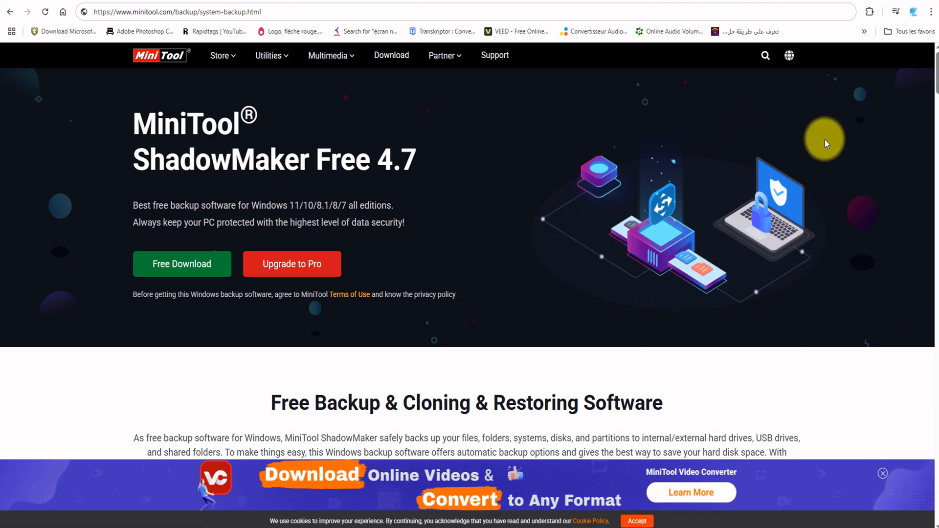
- Examine the MiniTool ShadowMaker Free 4.7 web page from its title down to the What's New in Version 4.7 section
{"action": "left_click_drag", "start_coordinate": [480, 156], "coordinate": [139, 124]}
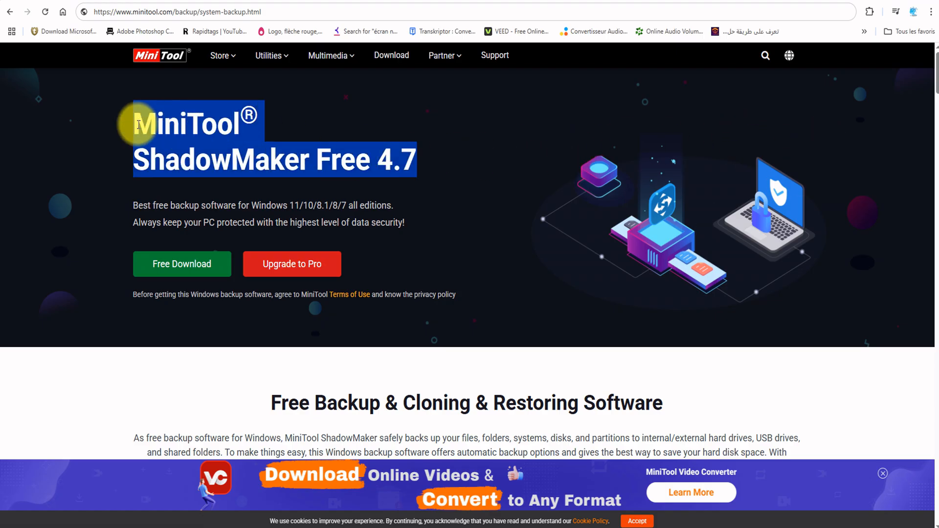
{"action": "left_click", "coordinate": [54, 131]}
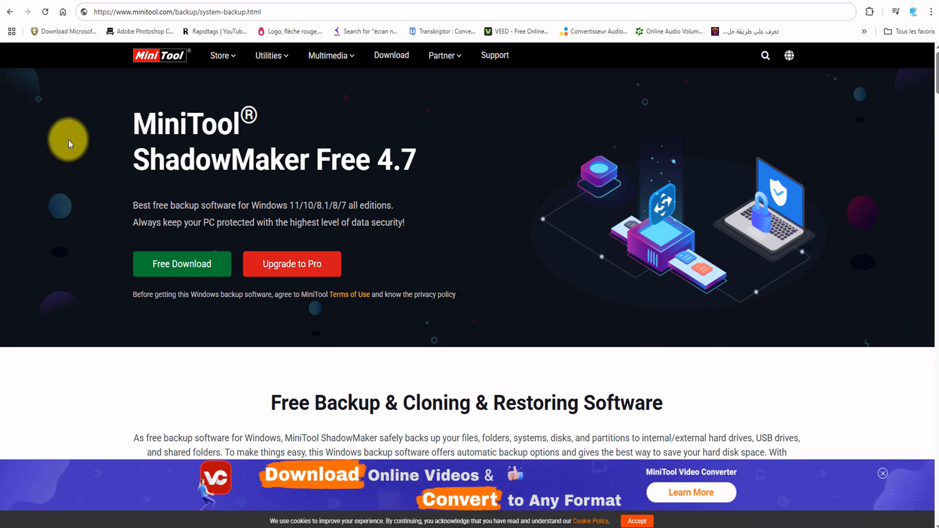
{"action": "scroll", "coordinate": [54, 195], "scroll_direction": "down", "scroll_amount": 2}
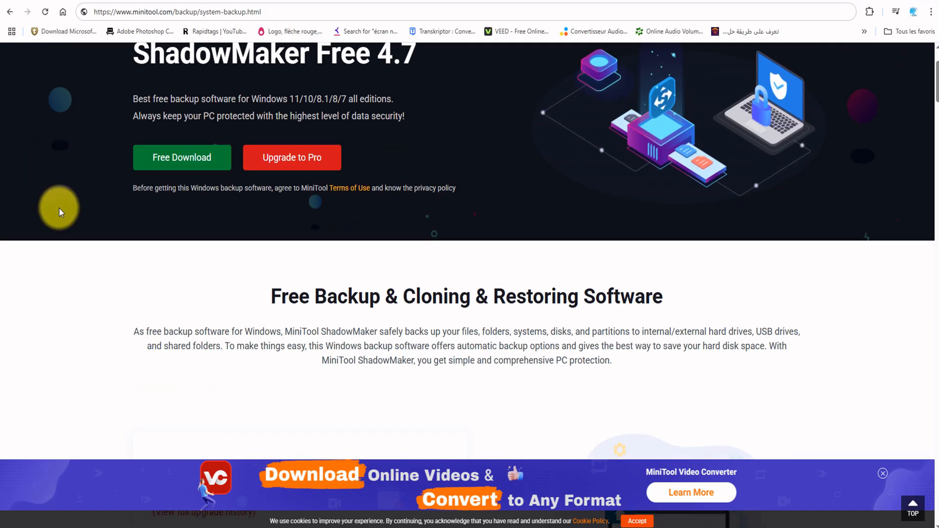
{"action": "scroll", "coordinate": [37, 201], "scroll_direction": "up", "scroll_amount": 2}
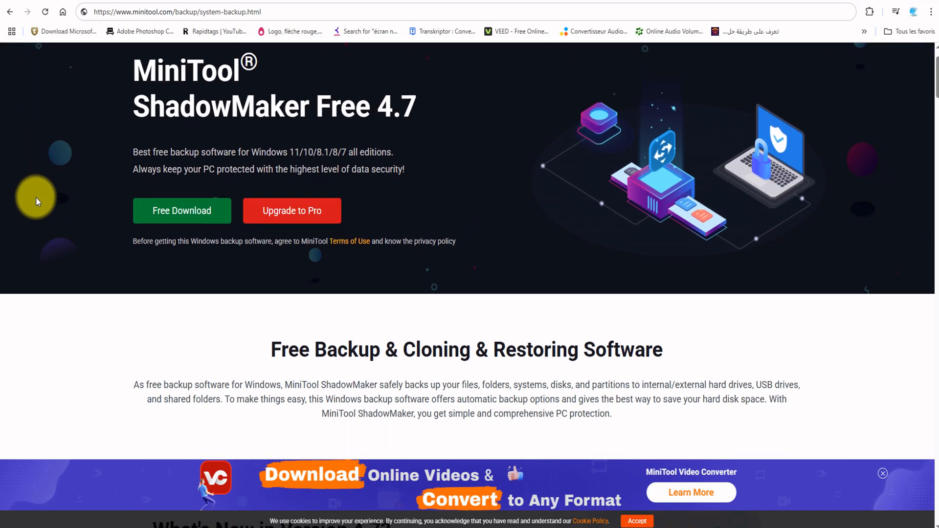
{"action": "scroll", "coordinate": [36, 197], "scroll_direction": "down", "scroll_amount": 2}
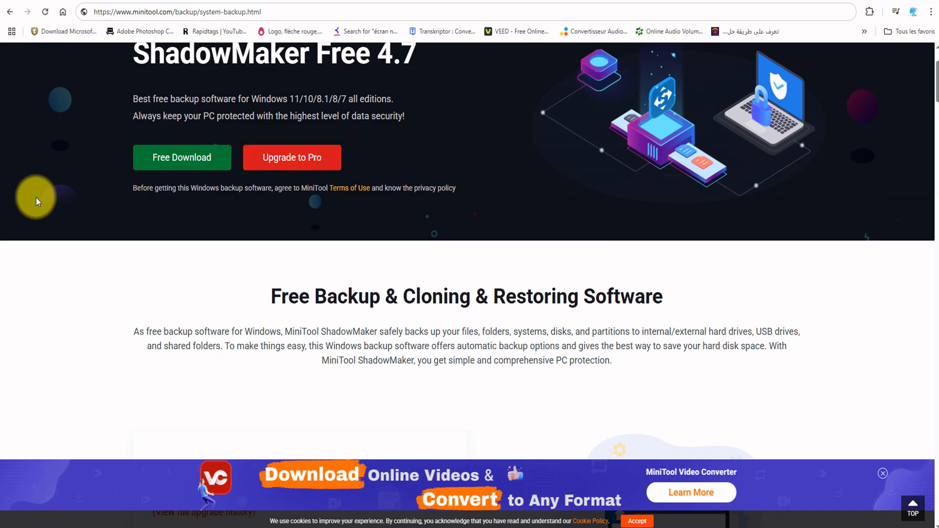
{"action": "scroll", "coordinate": [36, 196], "scroll_direction": "down", "scroll_amount": 5}
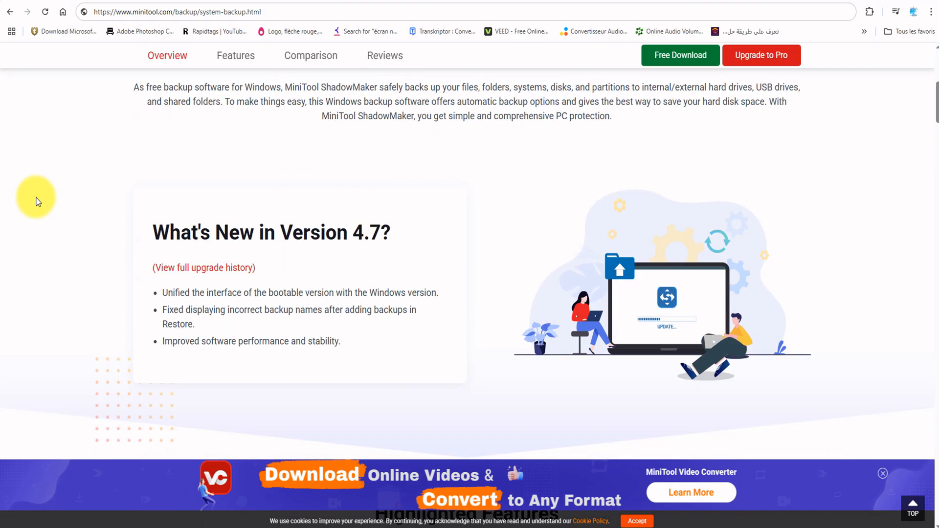